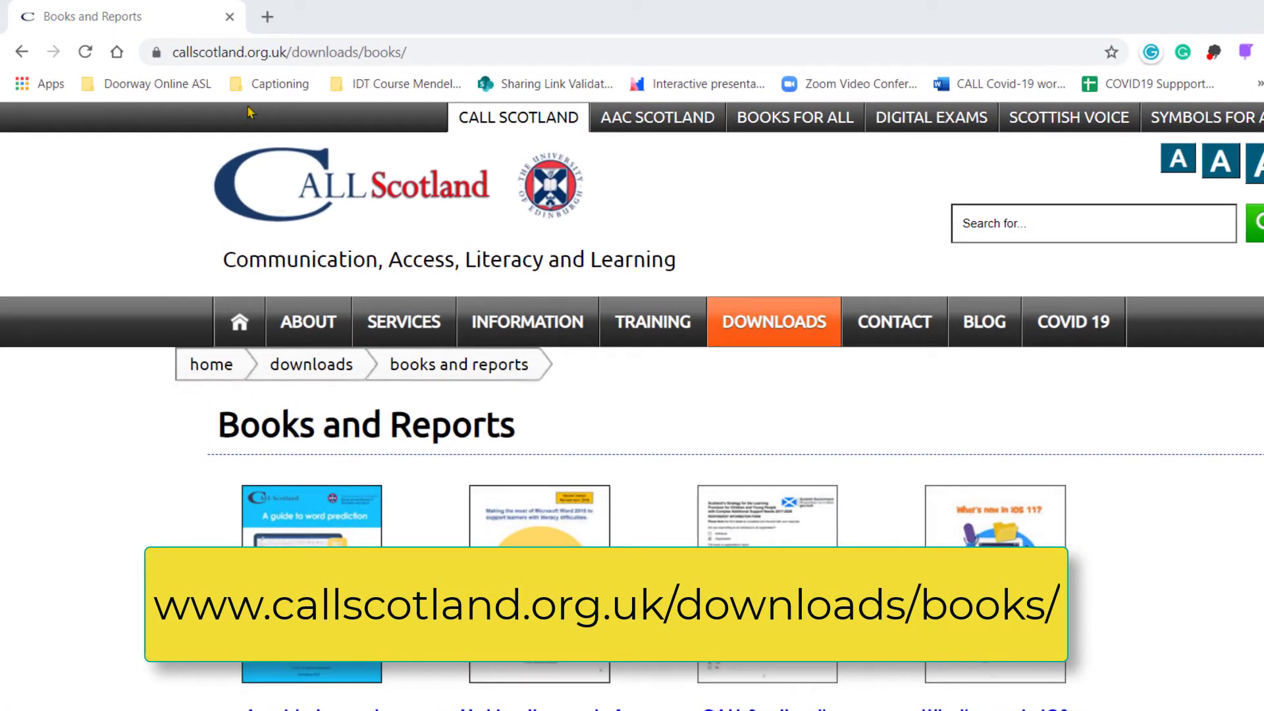
Open the 'A guide to word prediction' page from Books and Reports and scroll through its description
drag(422, 46, 192, 64)
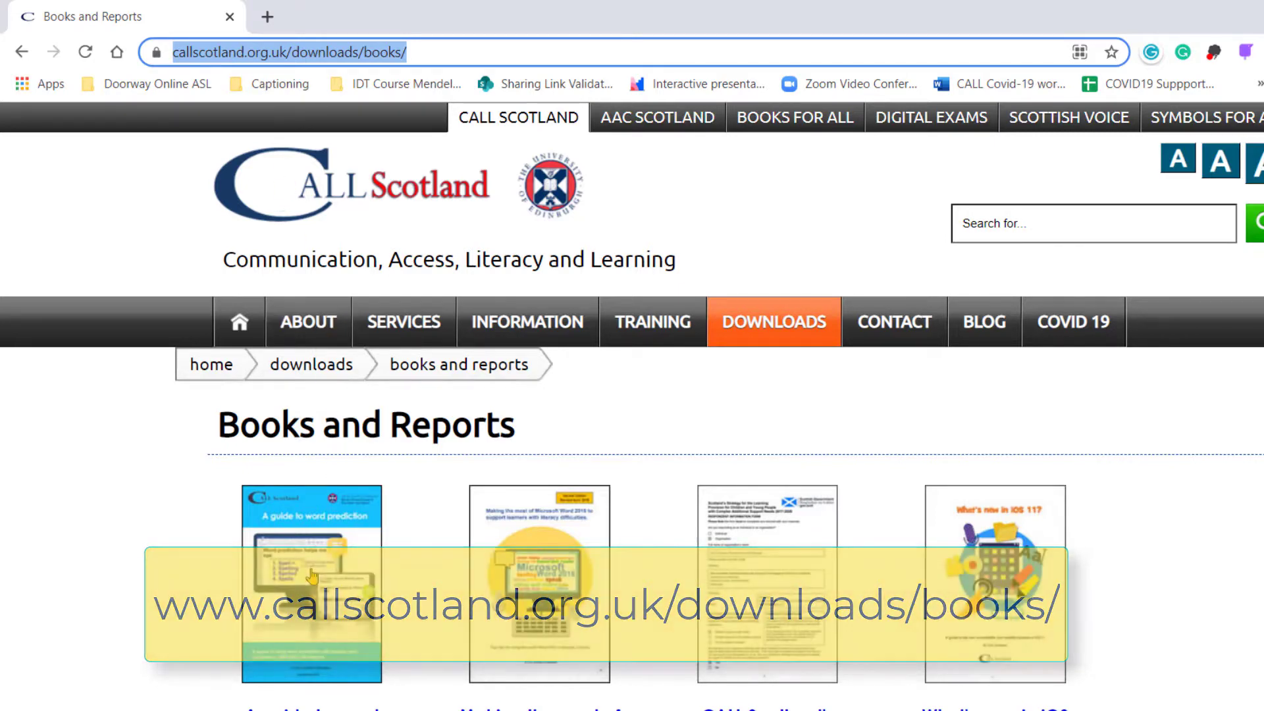
click(312, 576)
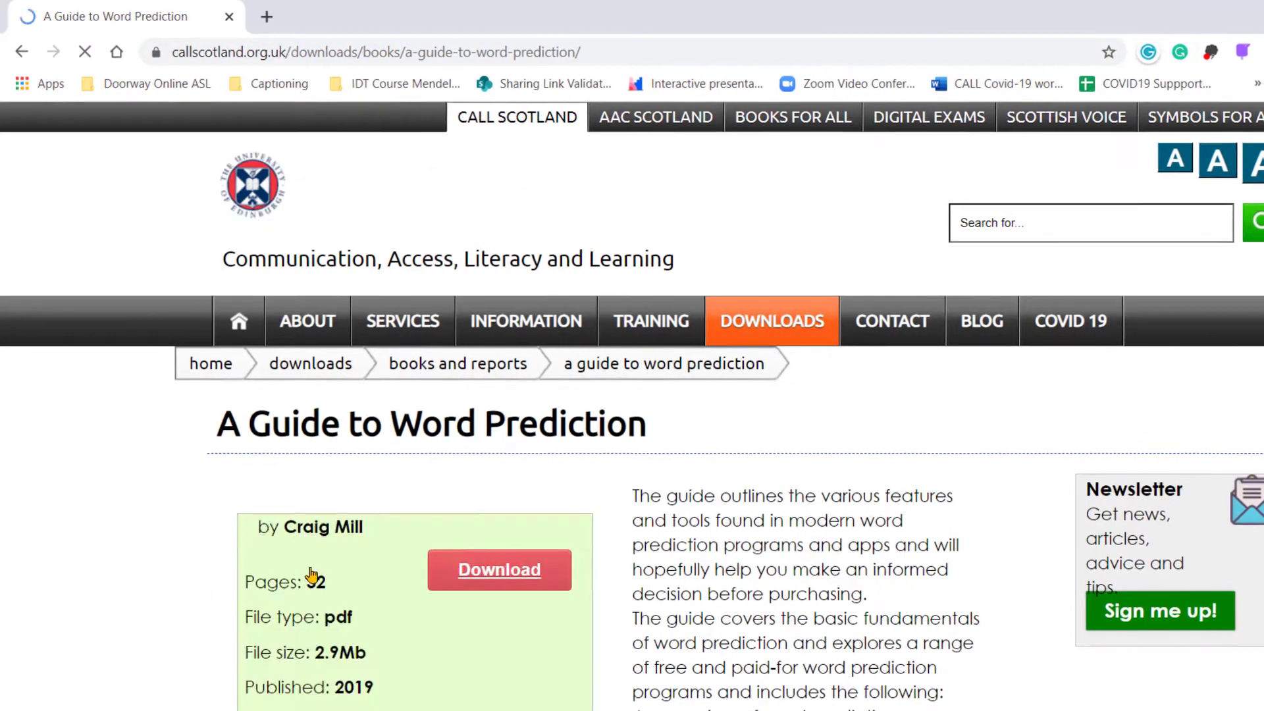
scroll(302, 558, down, 3)
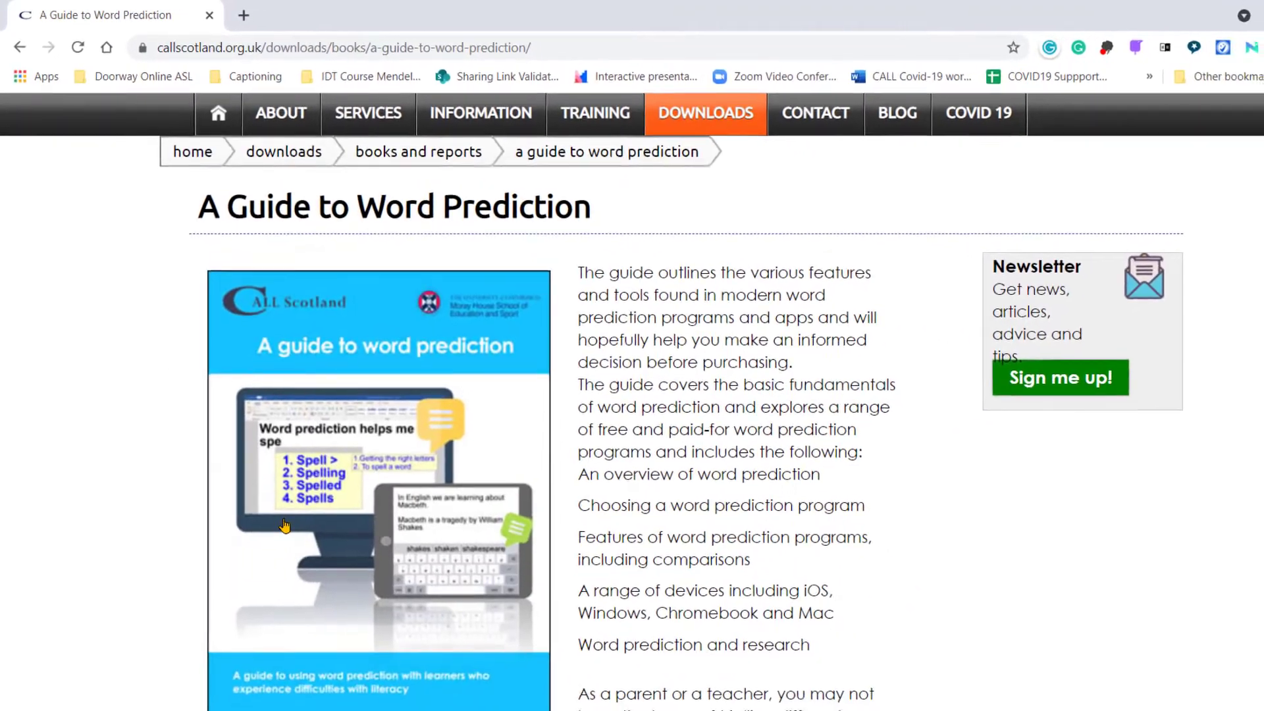
scroll(705, 455, down, 2)
scroll(622, 405, down, 2)
scroll(625, 461, up, 2)
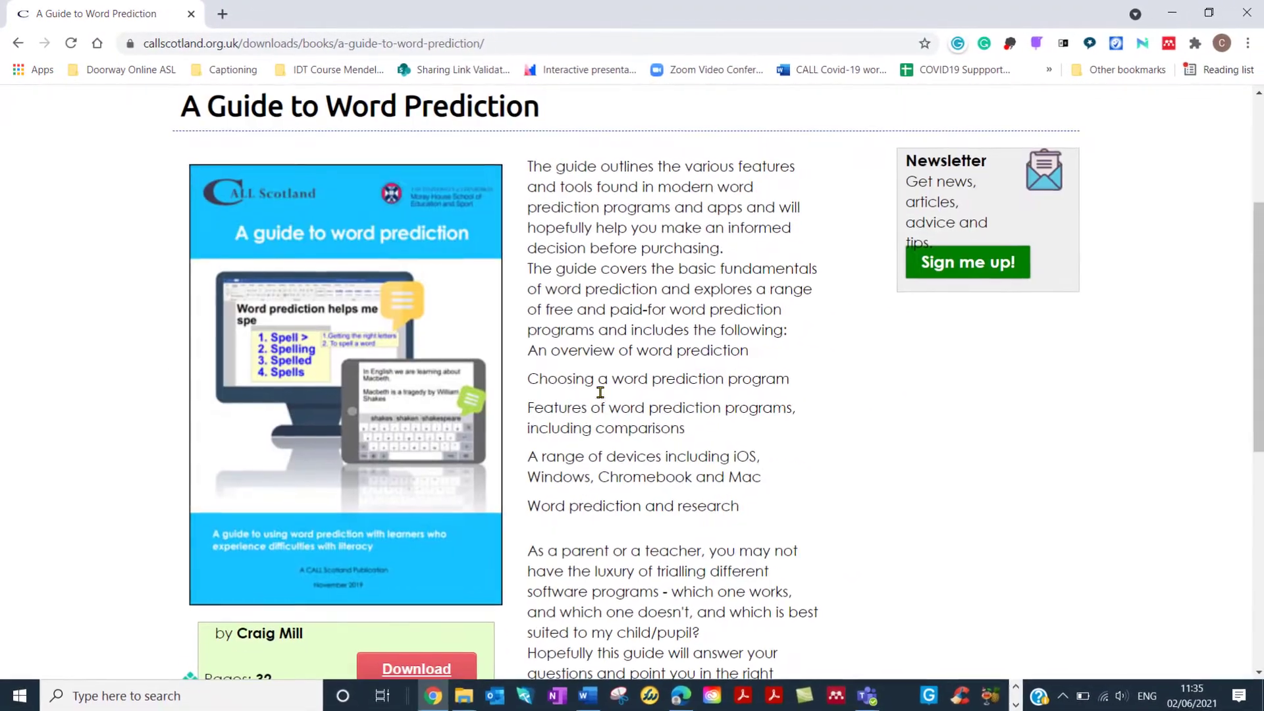
scroll(593, 409, down, 4)
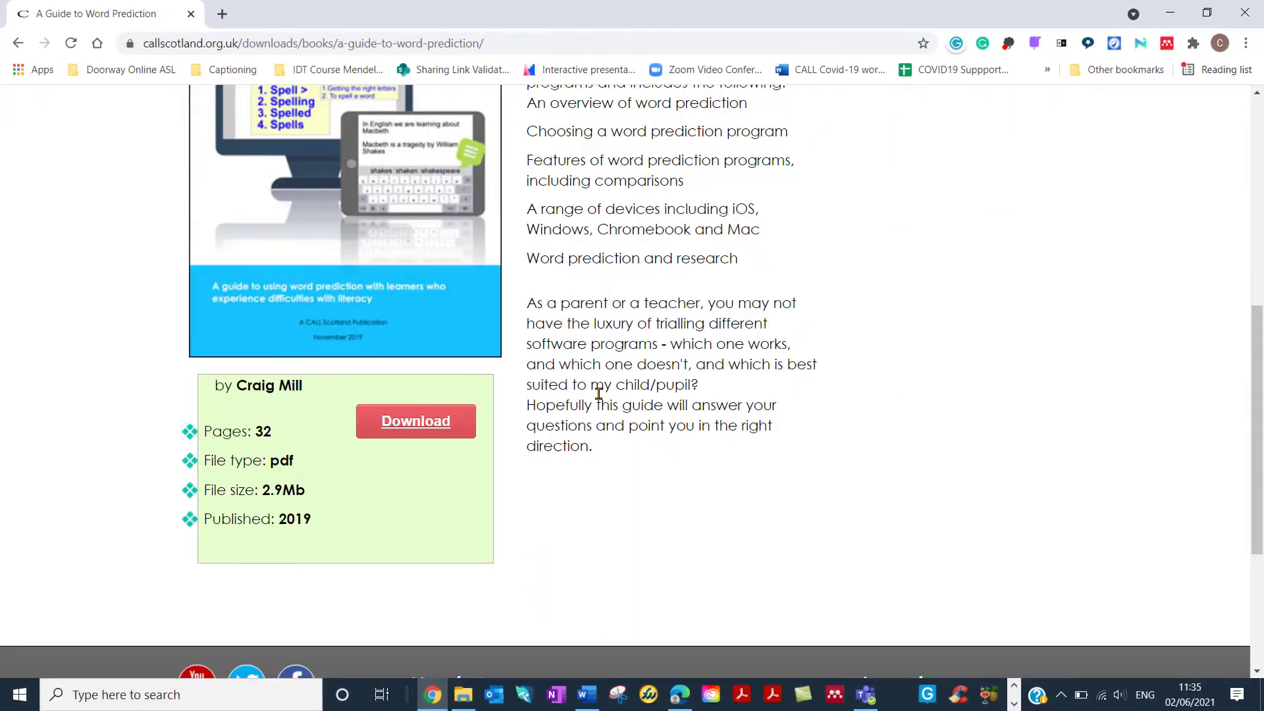
scroll(596, 402, up, 2)
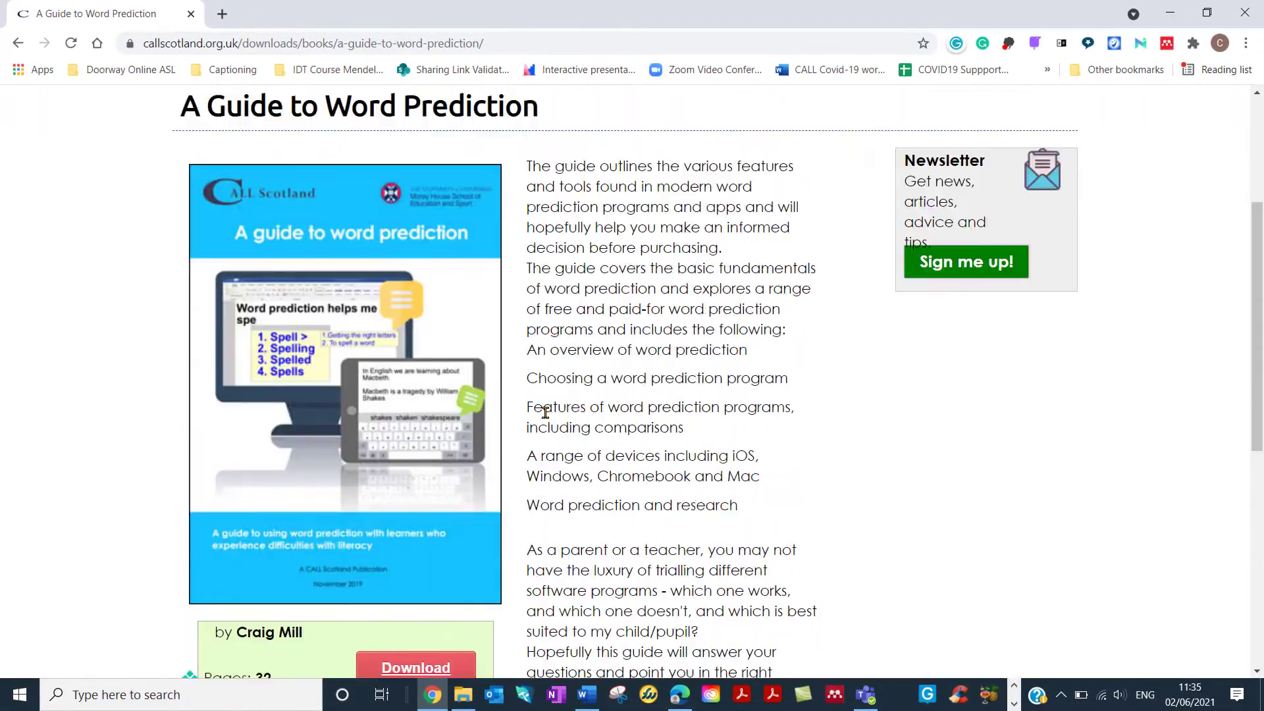
scroll(539, 418, down, 1)
scroll(632, 439, up, 4)
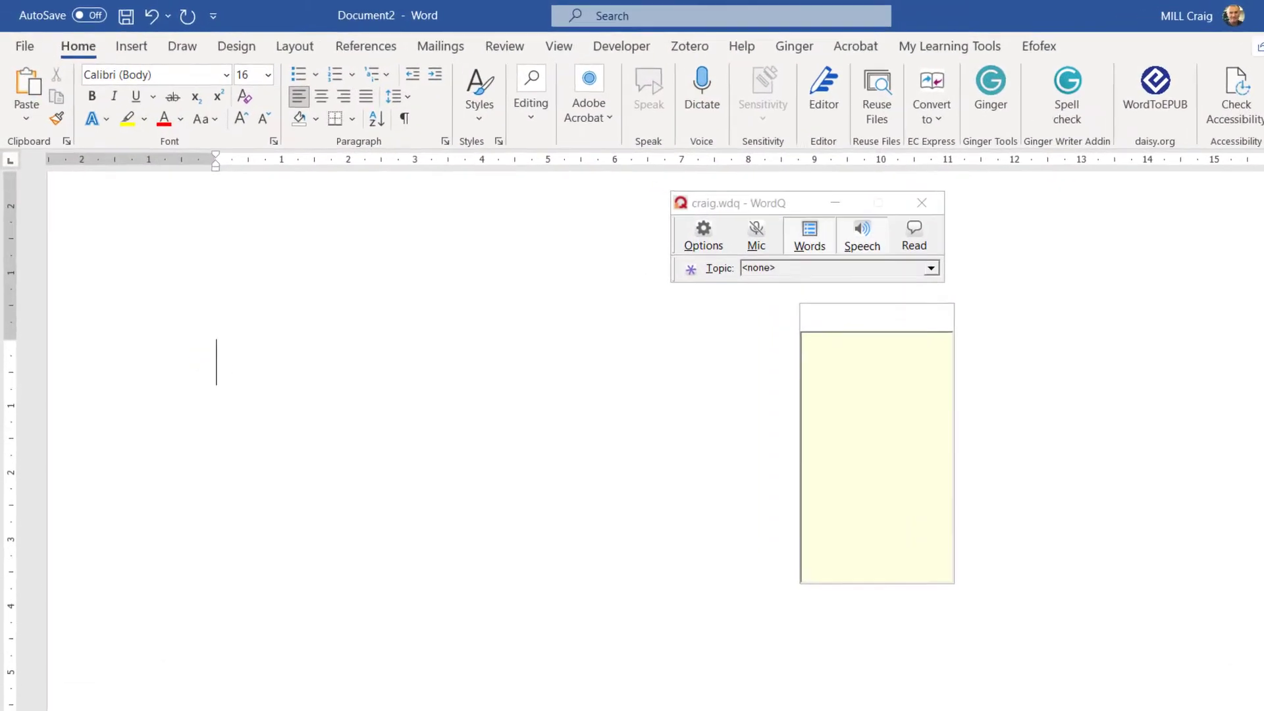
Type 'Word prediction can help', taking 'prediction', 'can' and 'help' from WordQ's suggestions
text(Word)
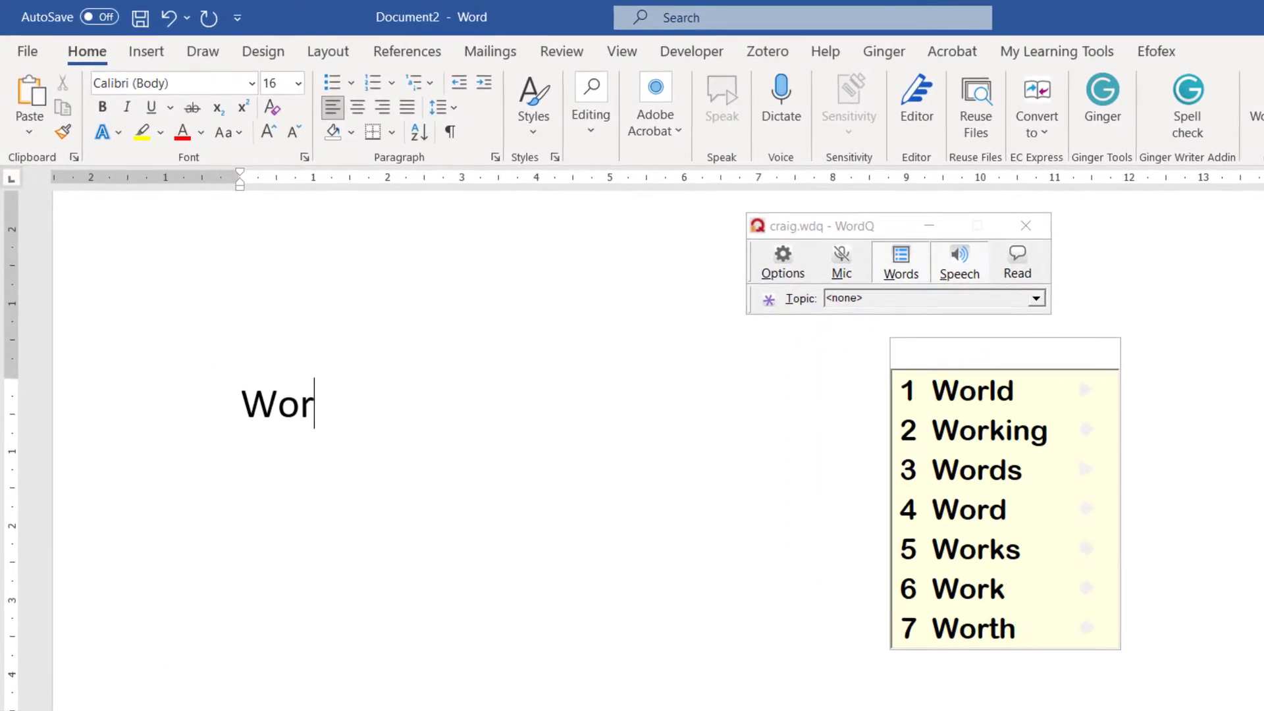
text( pr)
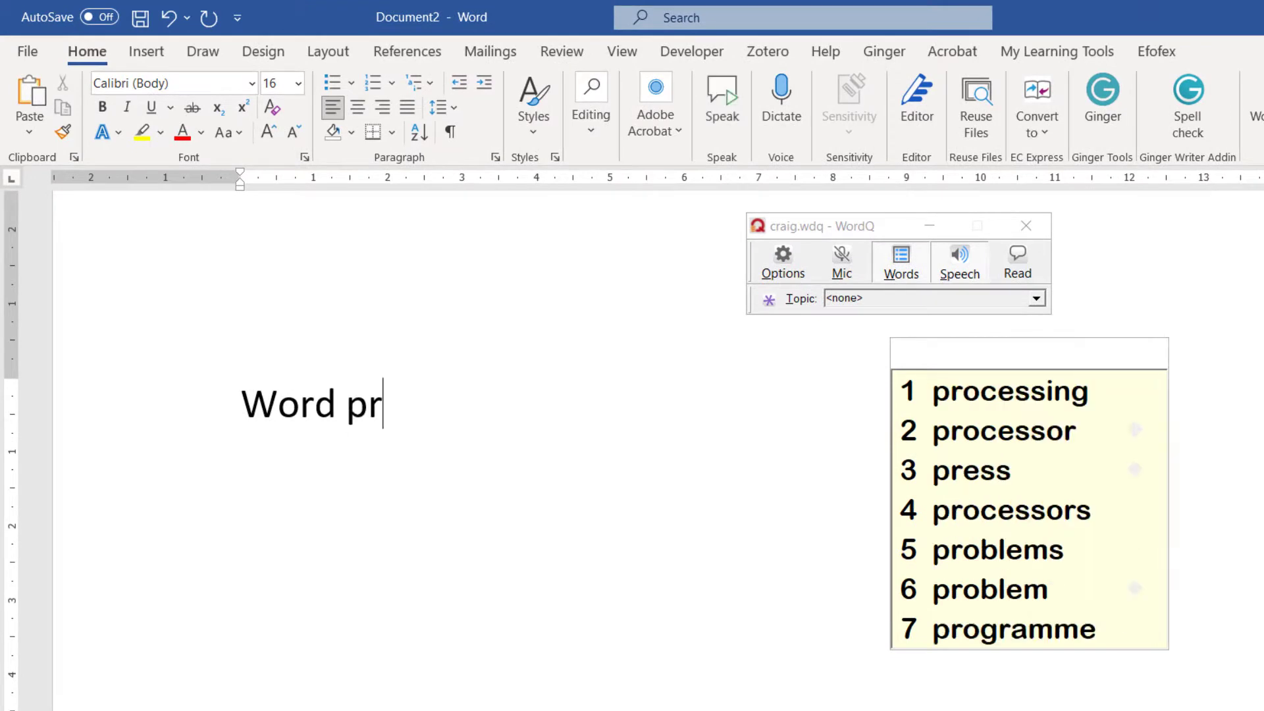
text(ed)
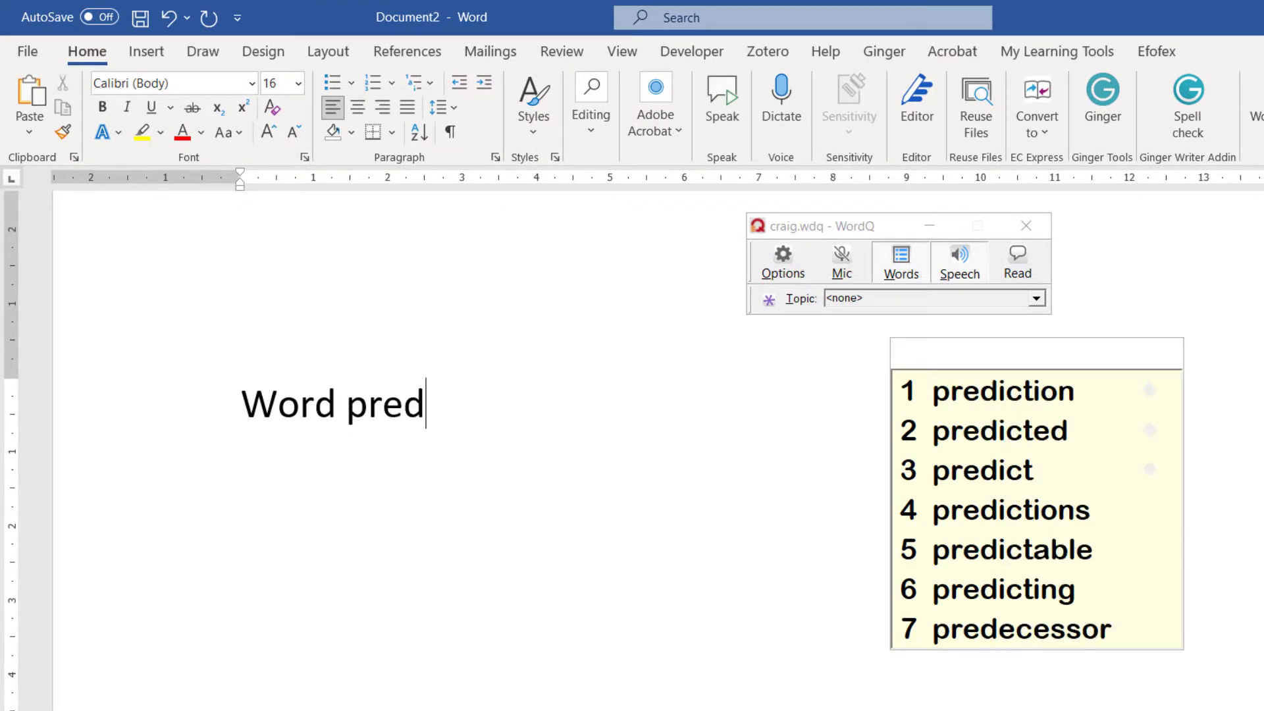
click(959, 402)
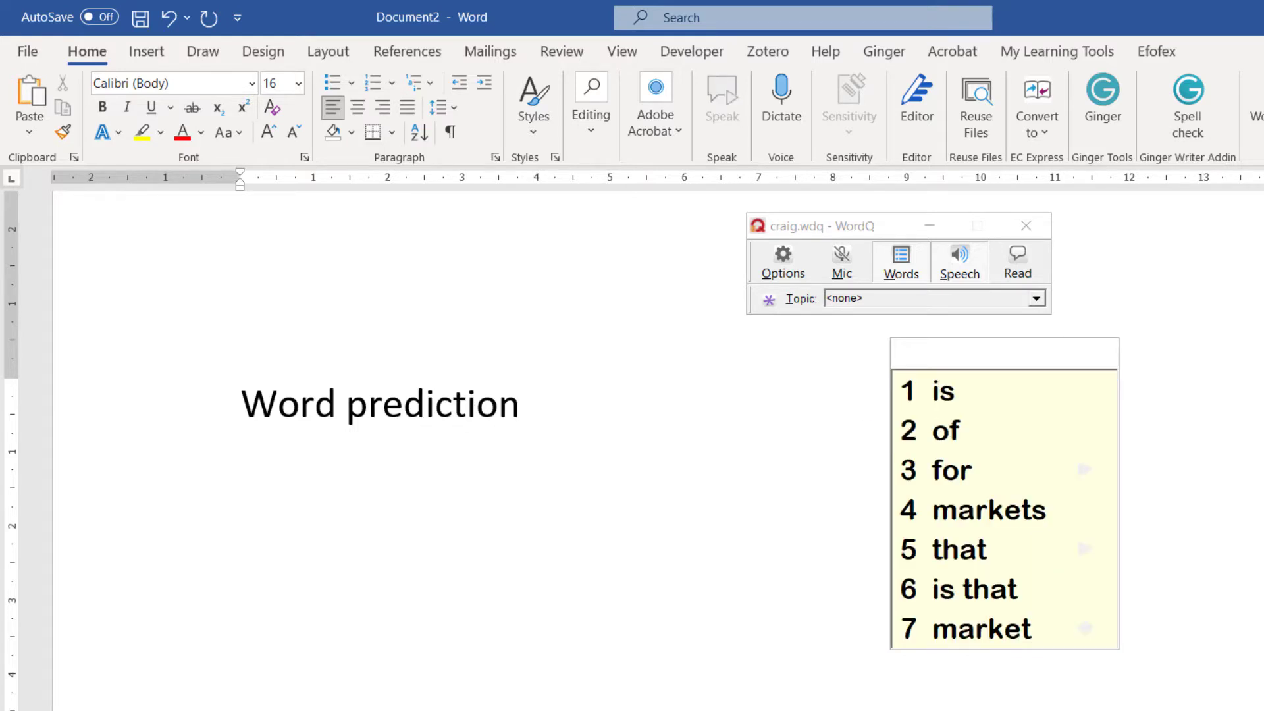
text(ca)
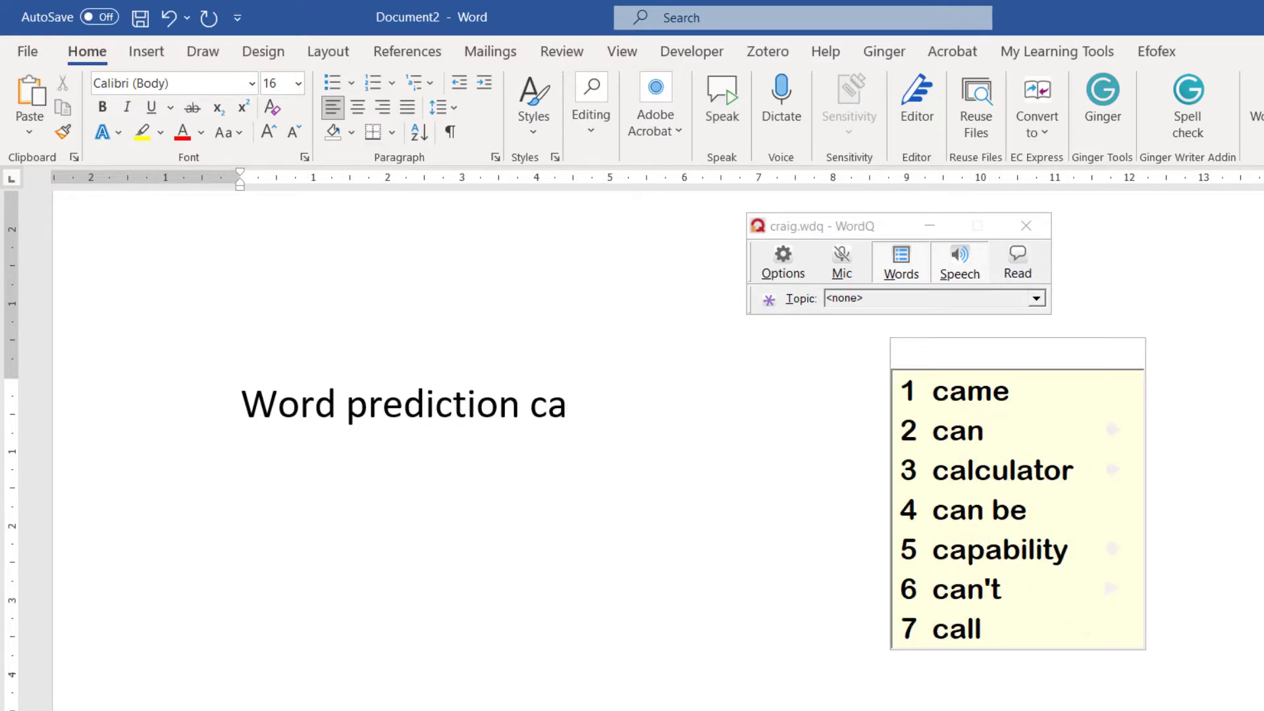
click(969, 433)
text(h)
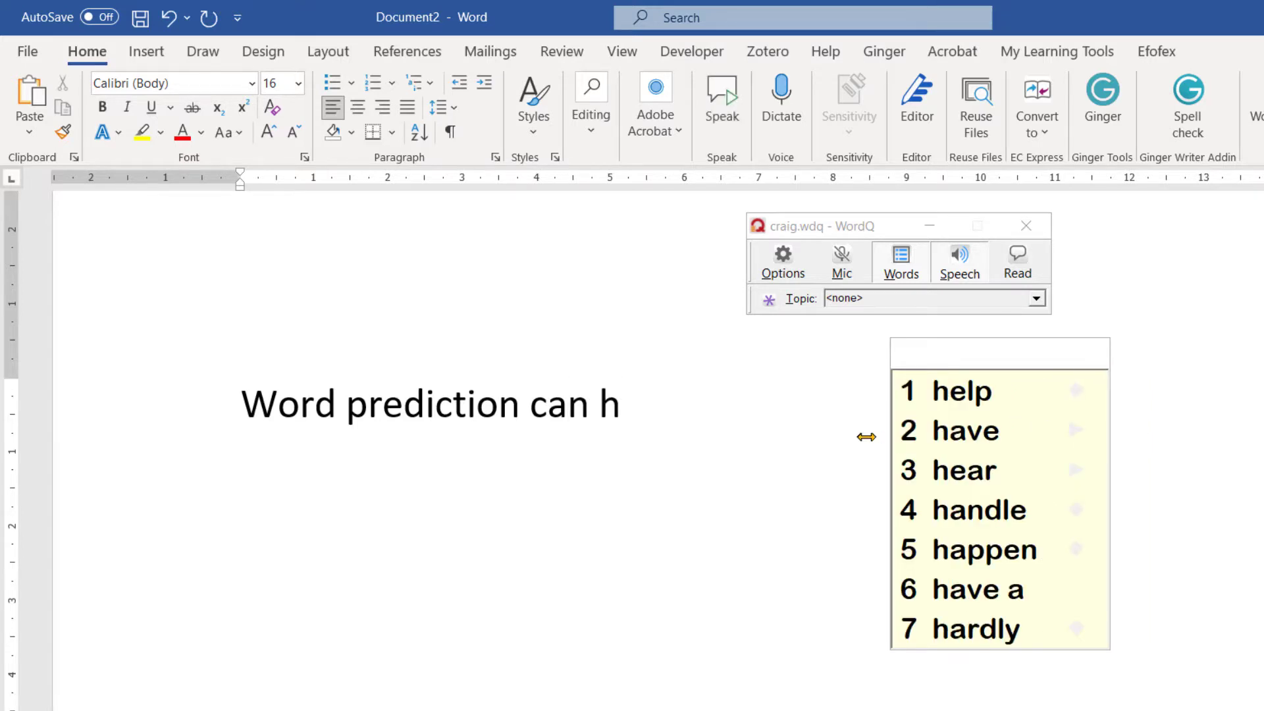
click(991, 395)
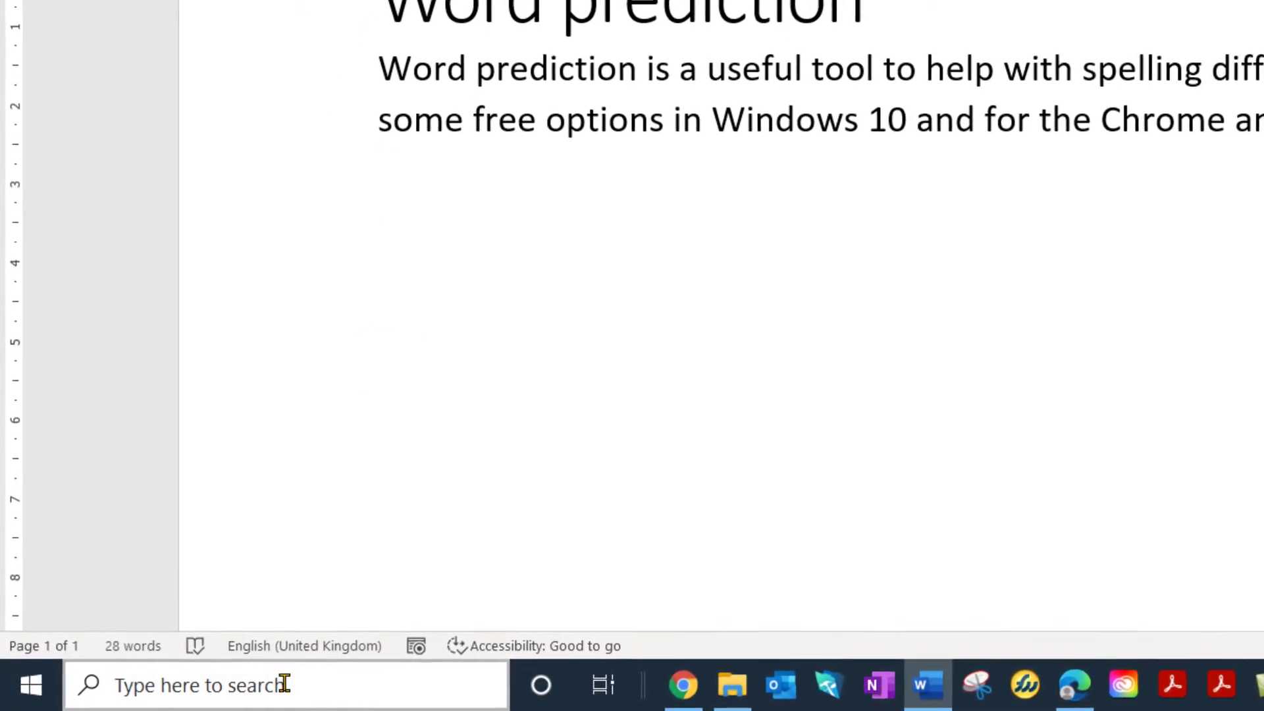
Search Windows for 'show te' to reach the 'Show text suggestions as I type' Typing setting
click(284, 683)
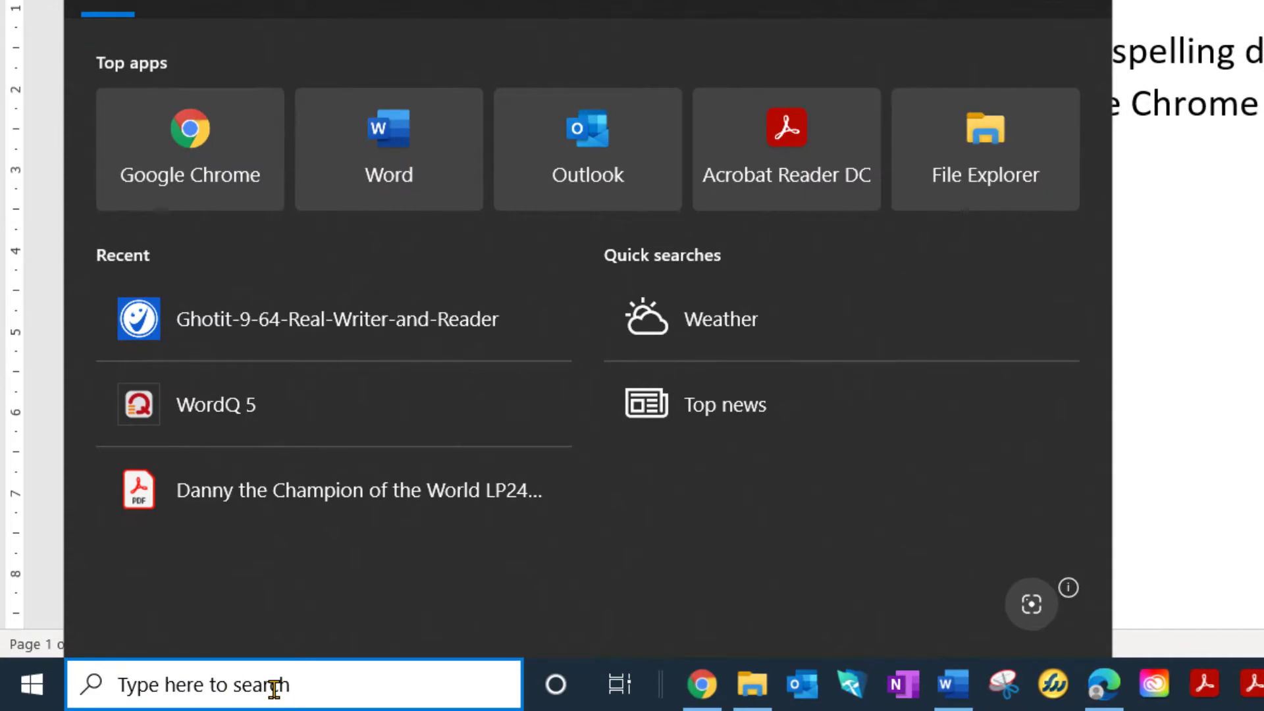
text(show te)
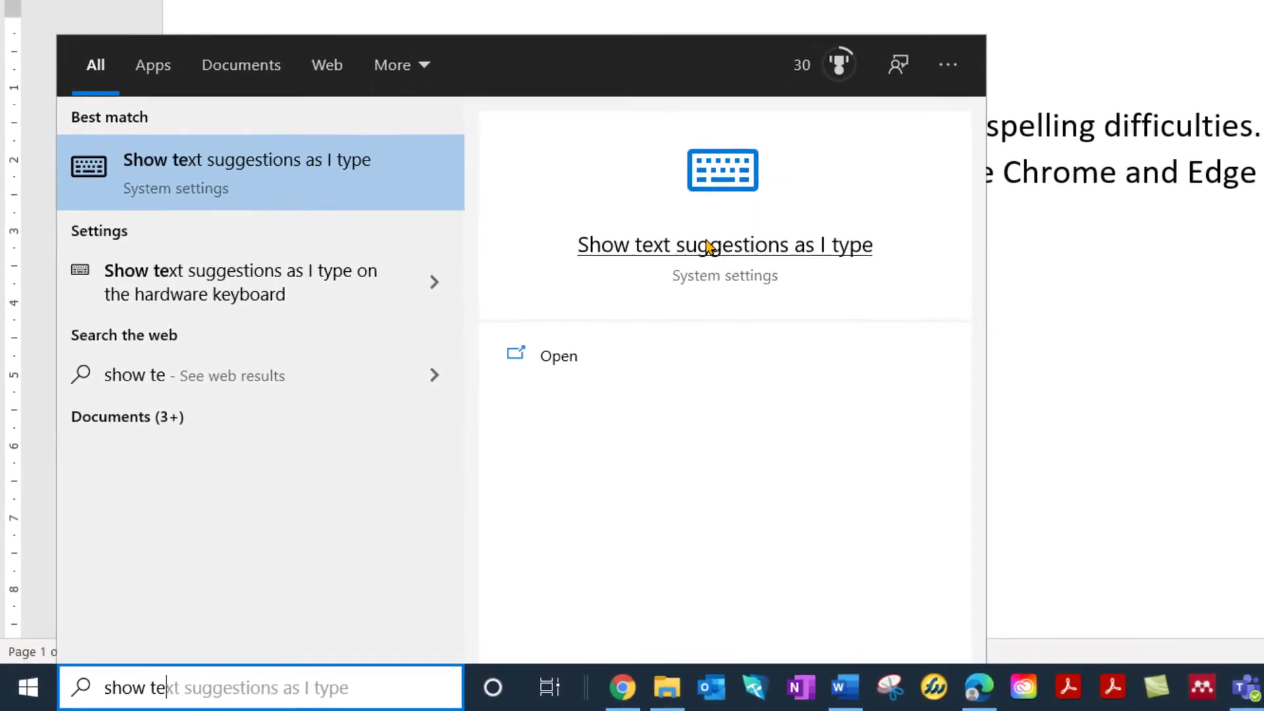
key(Escape)
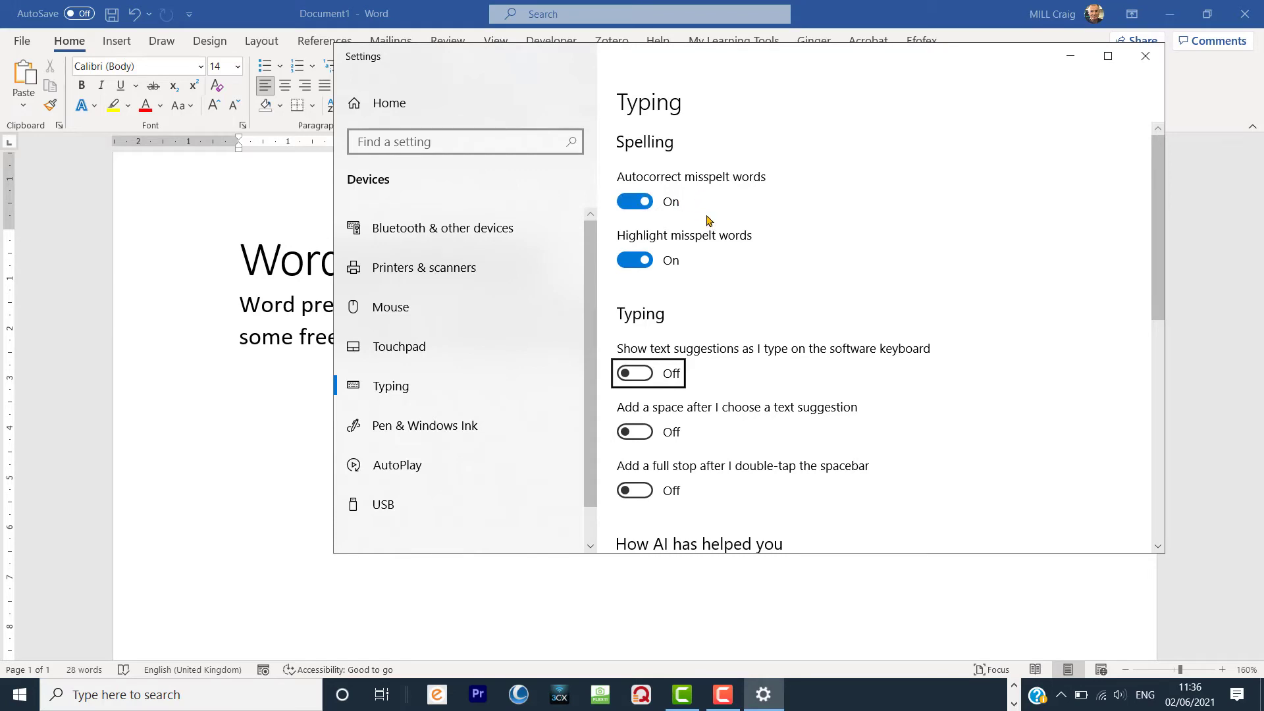
Turn on 'Show text suggestions as I type' under Hardware keyboard in Typing settings
scroll(774, 285, down, 3)
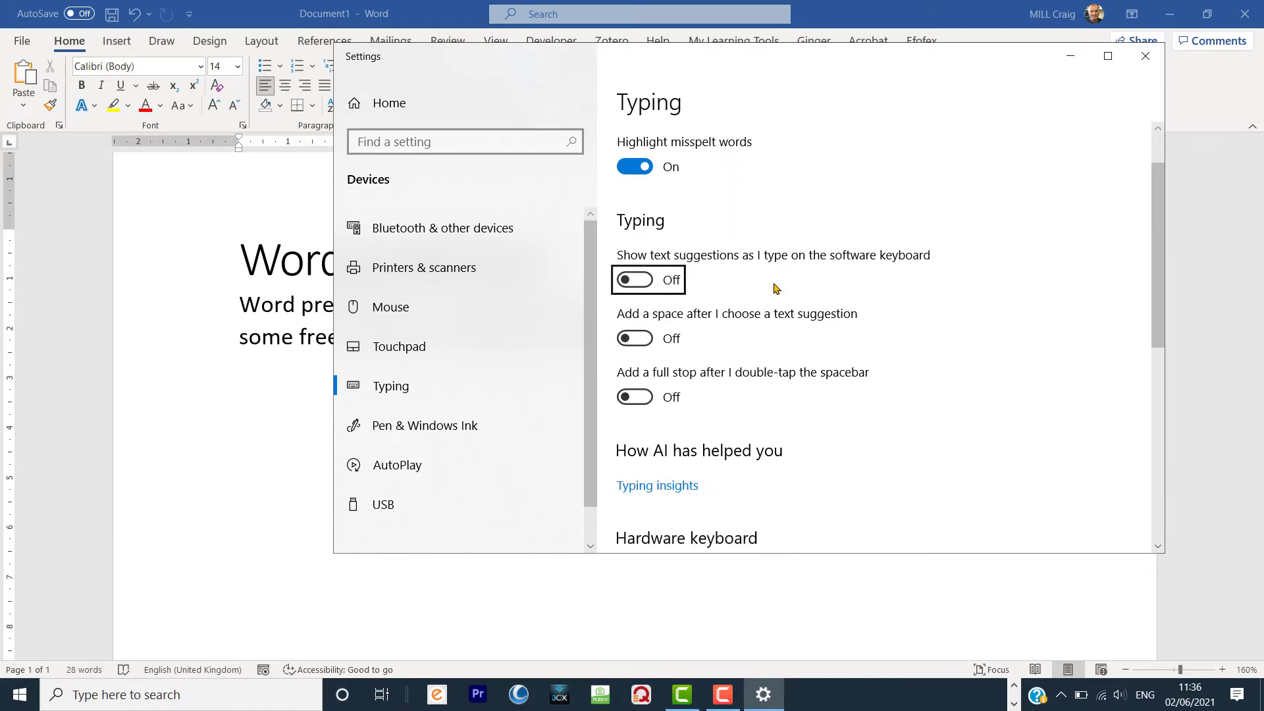
scroll(812, 306, down, 1)
scroll(791, 290, up, 2)
scroll(787, 250, down, 1)
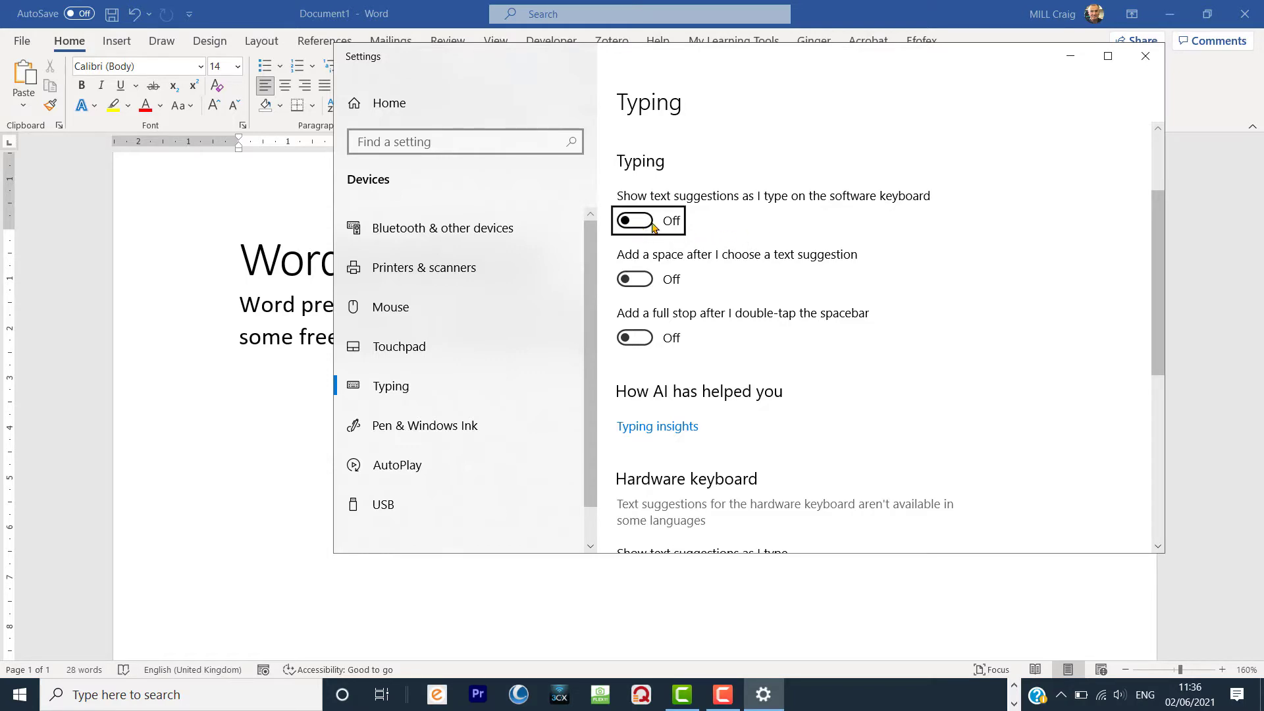
scroll(763, 241, down, 5)
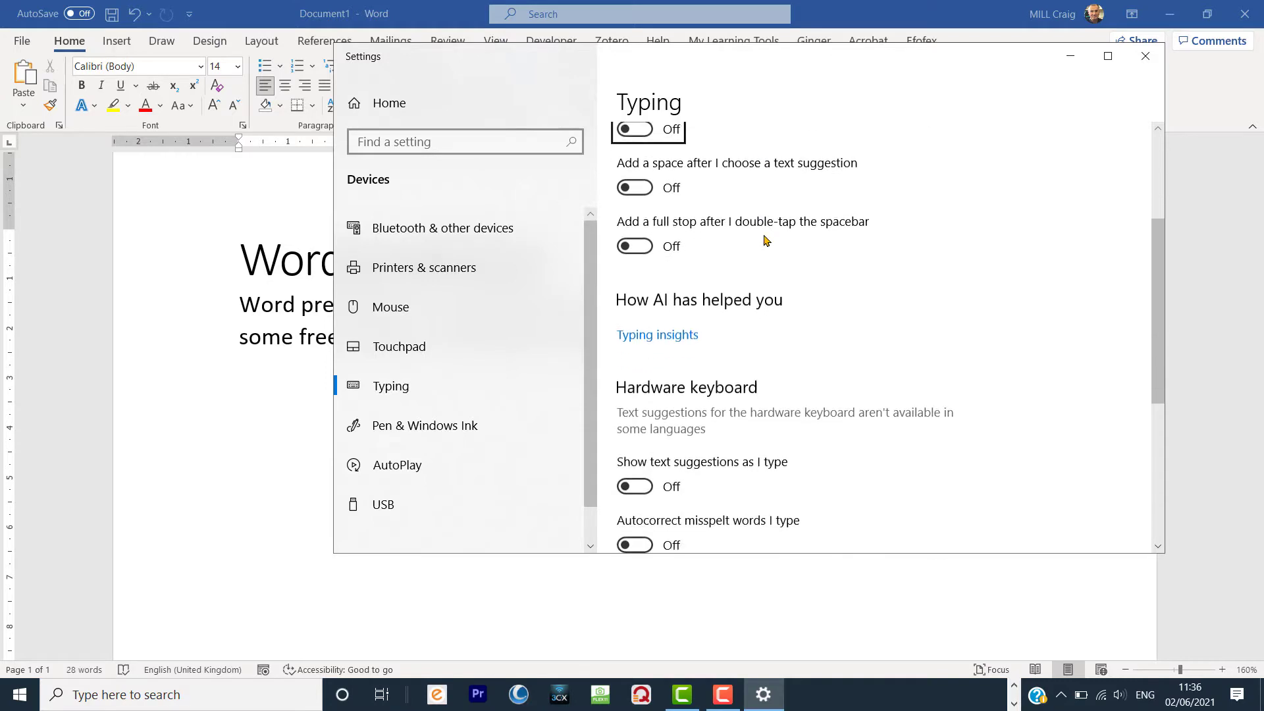
scroll(756, 225, up, 1)
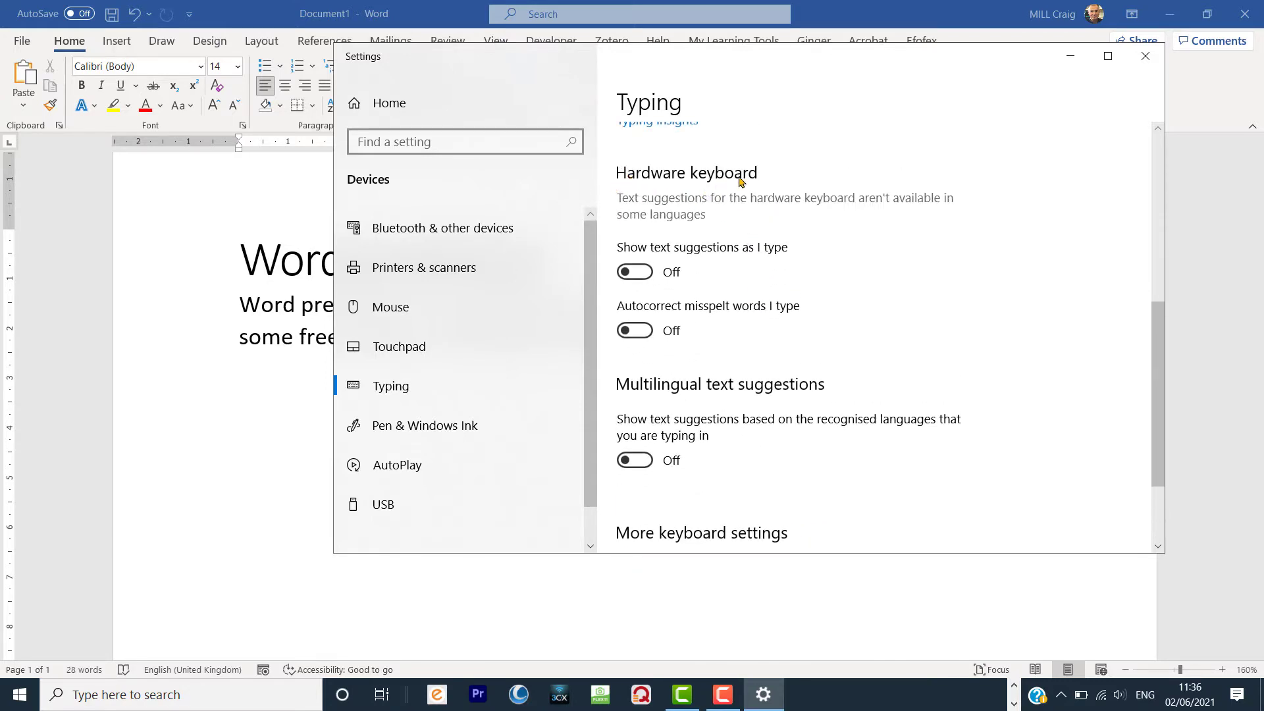
click(642, 277)
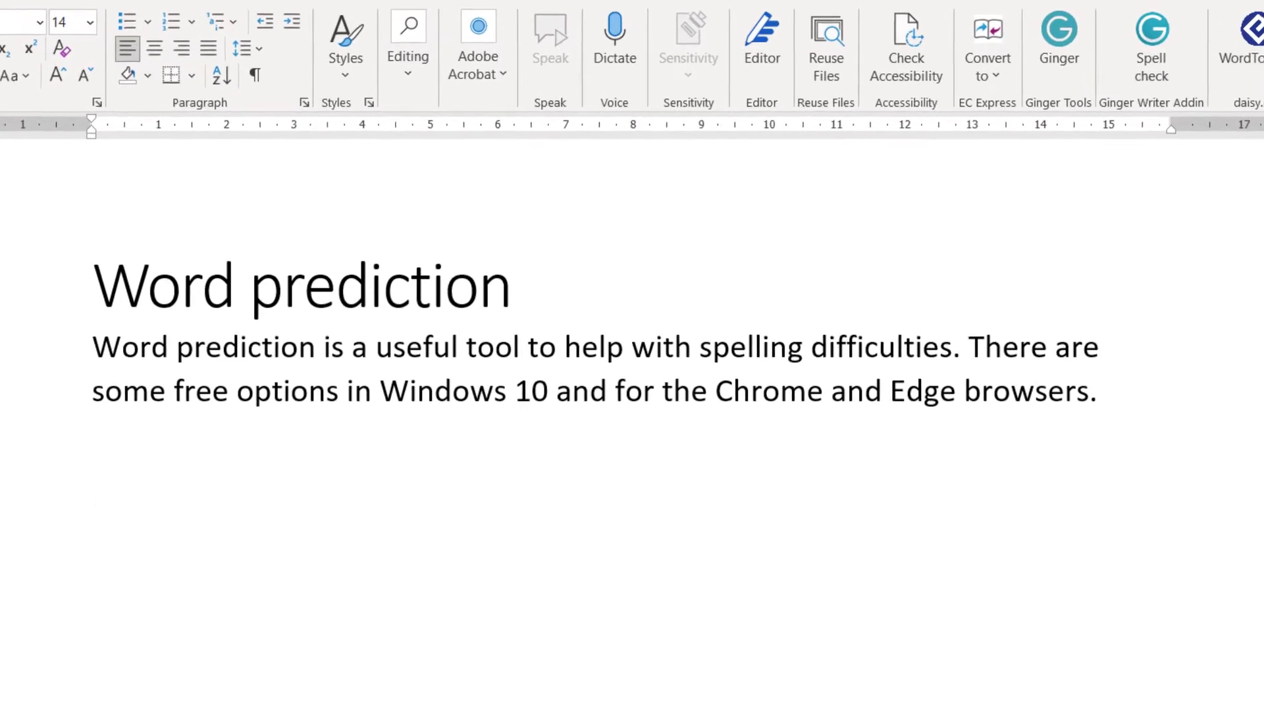
Start a new line 'Whenever you can', picking 'Whenever you' and 'can' from the suggestions
text(When)
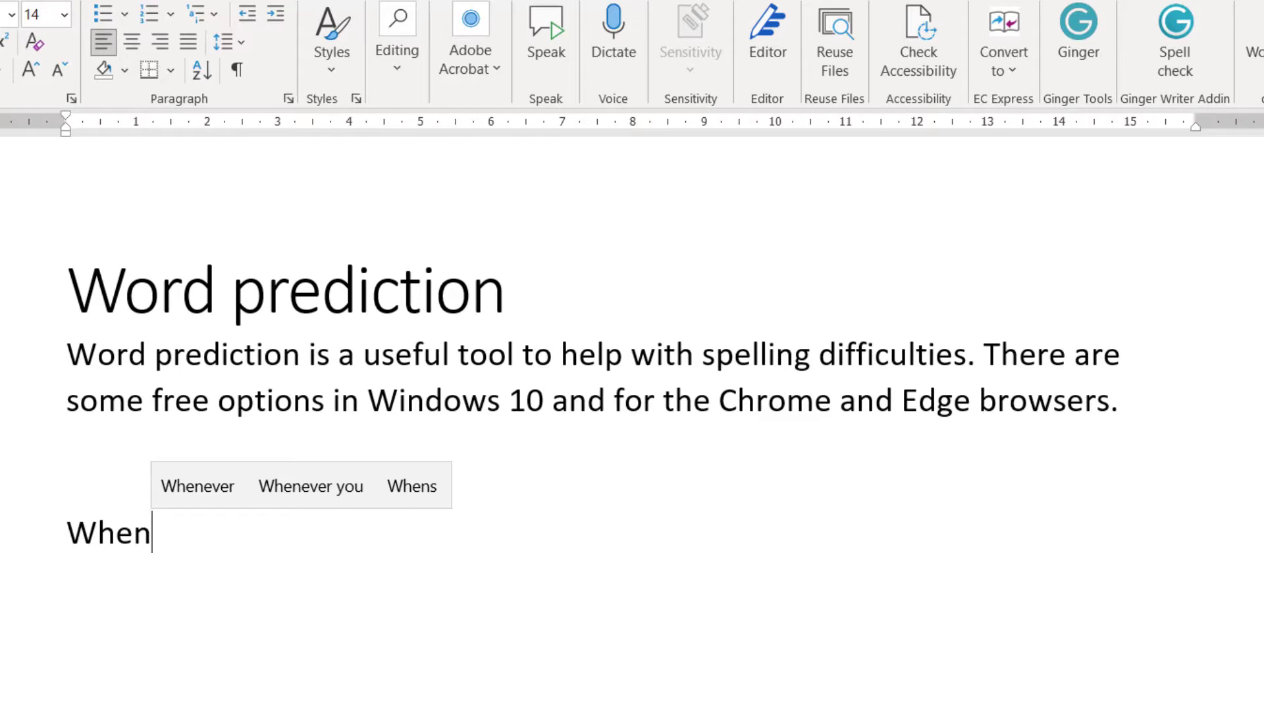
click(294, 492)
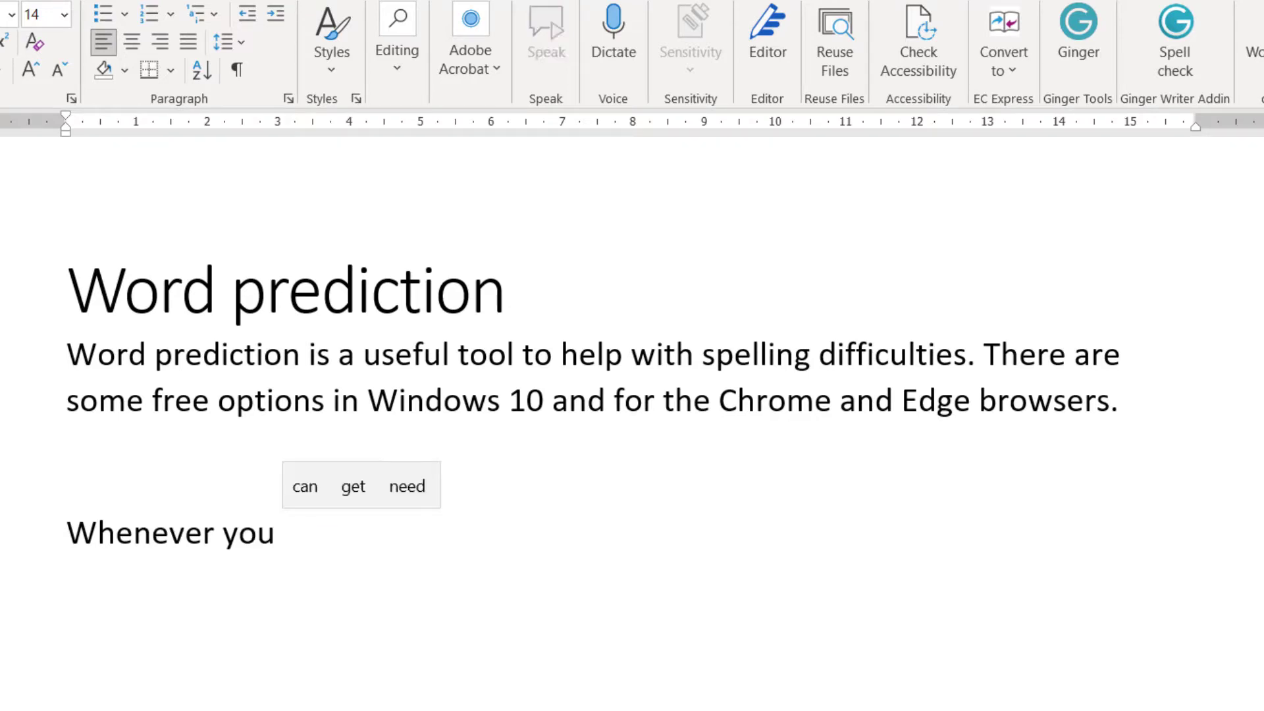
click(306, 488)
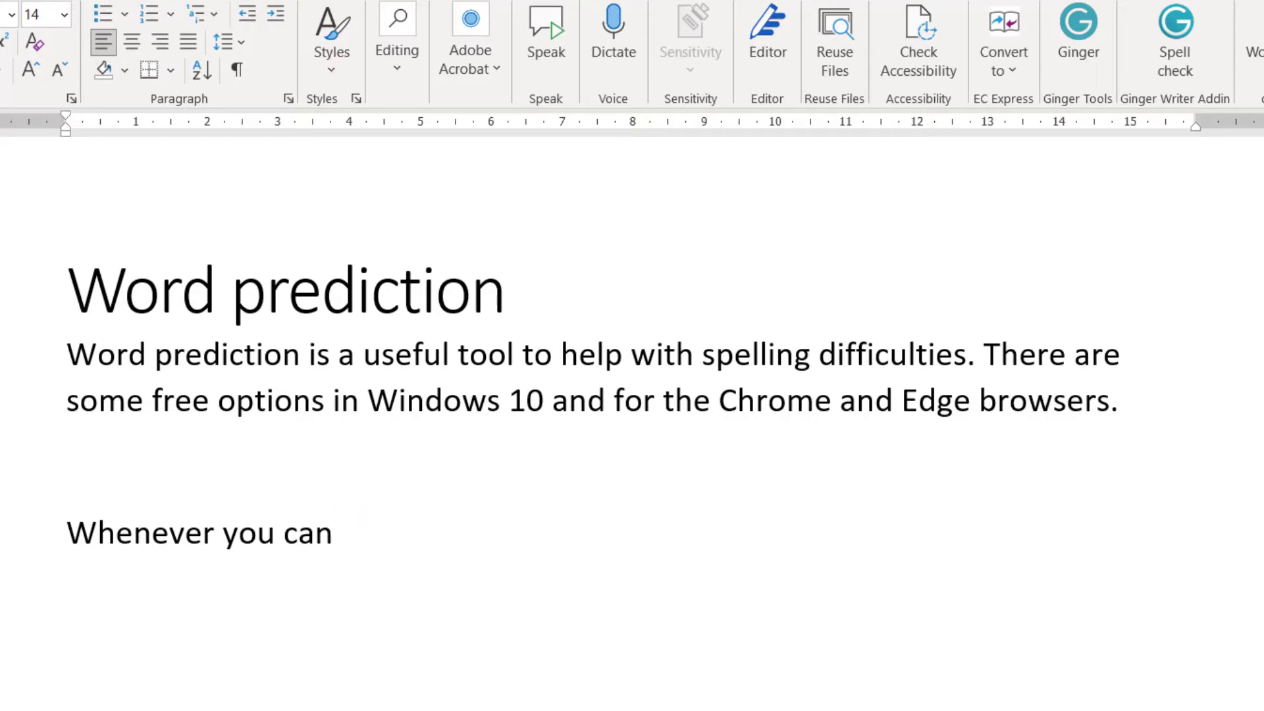
Add 'go' and 'please' to the line by accepting them from the suggestion bar
text(g)
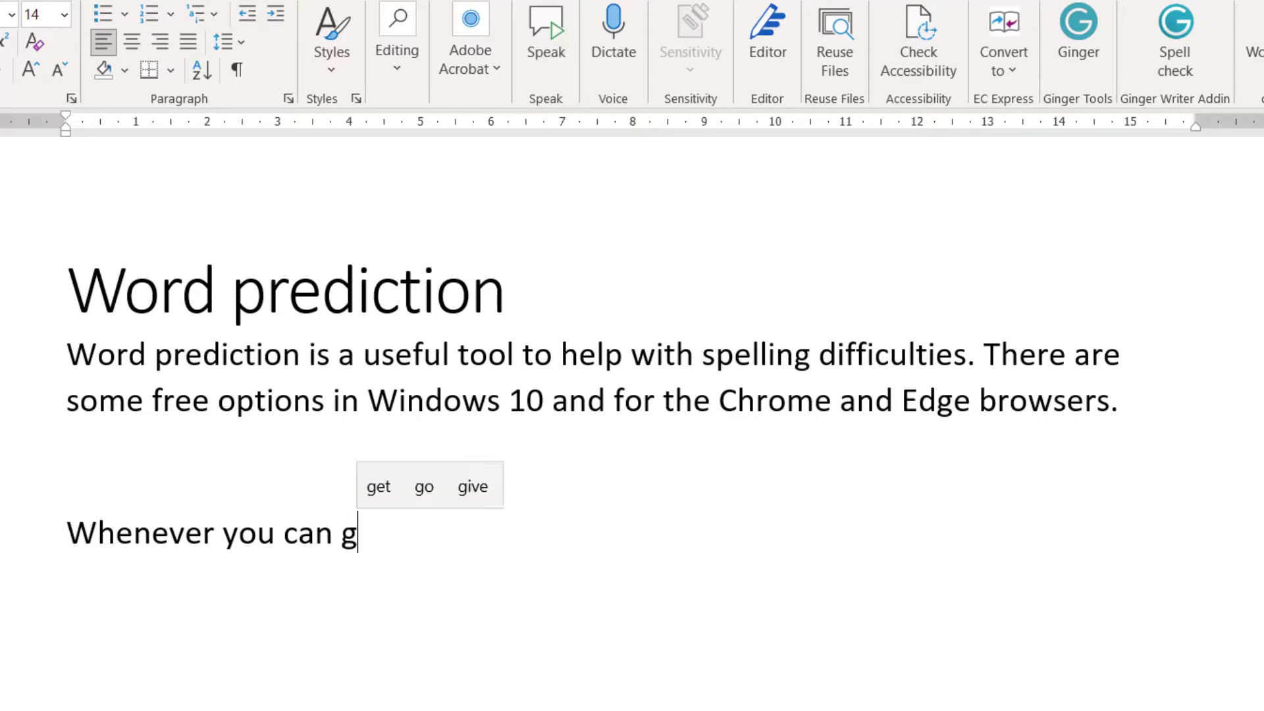
click(424, 487)
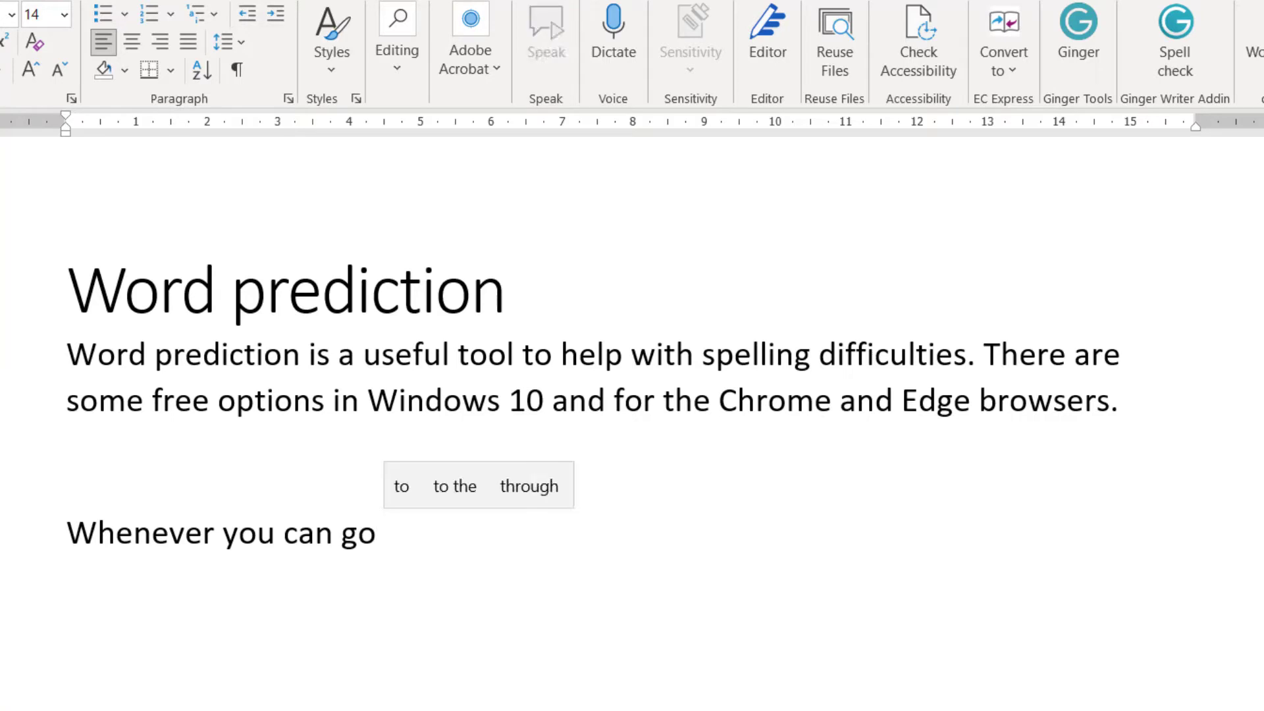
text(pl)
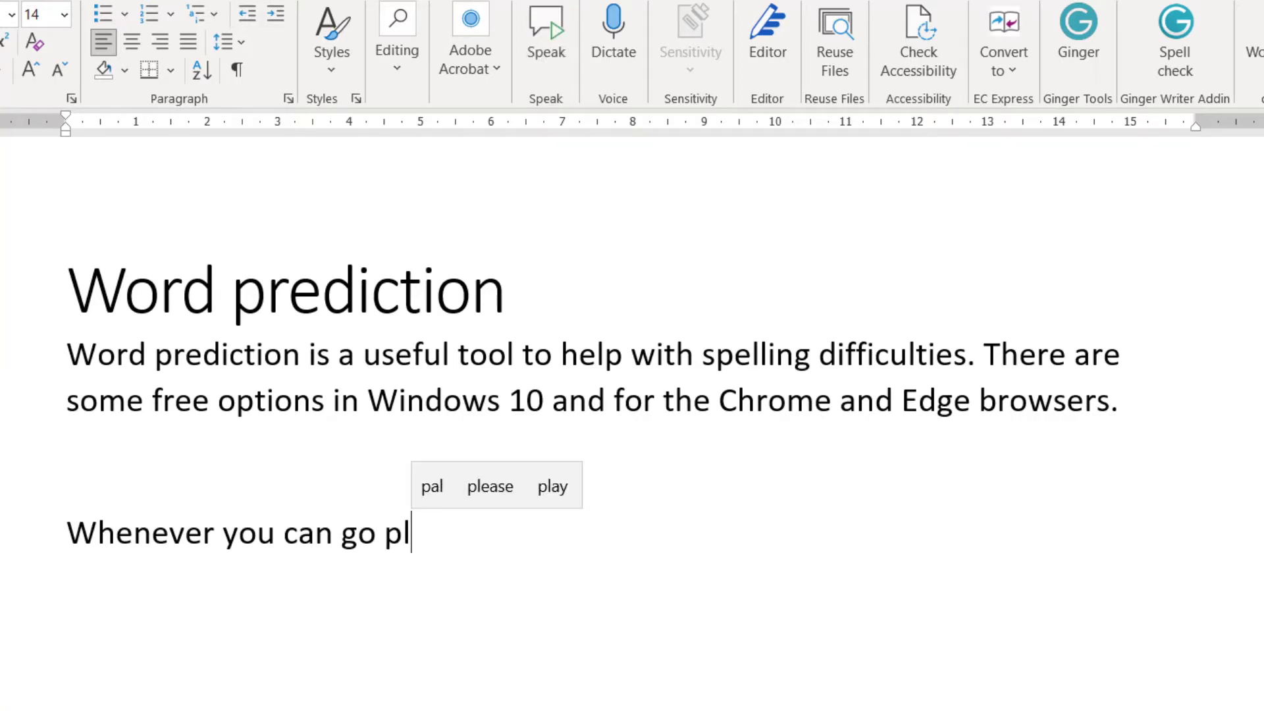
text(e)
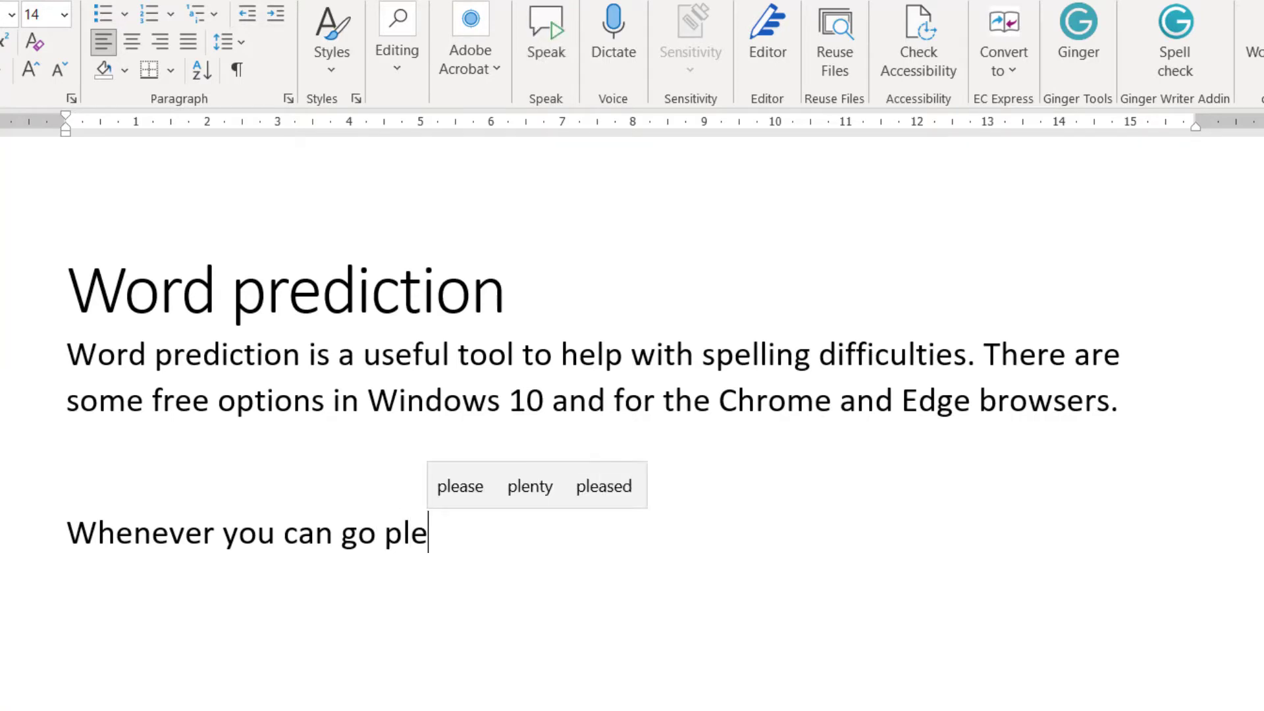
key(Up)
key(Right)
key(Right)
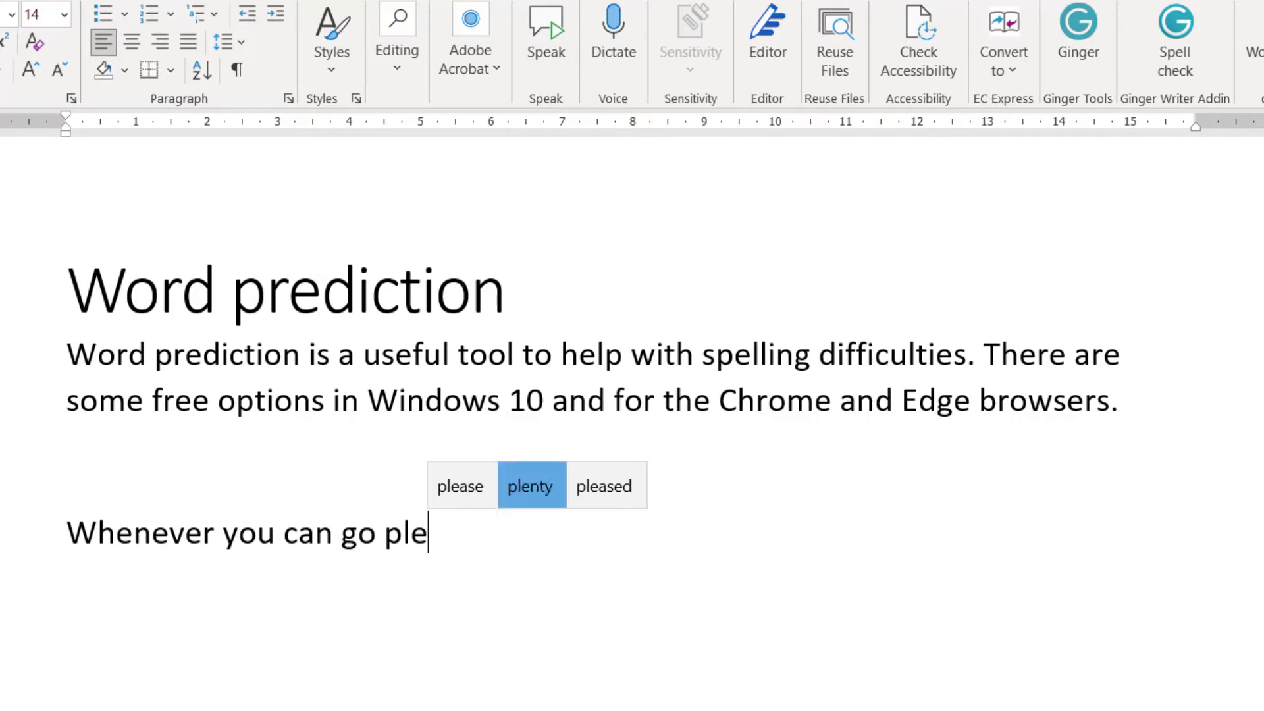
key(Left)
key(Left)
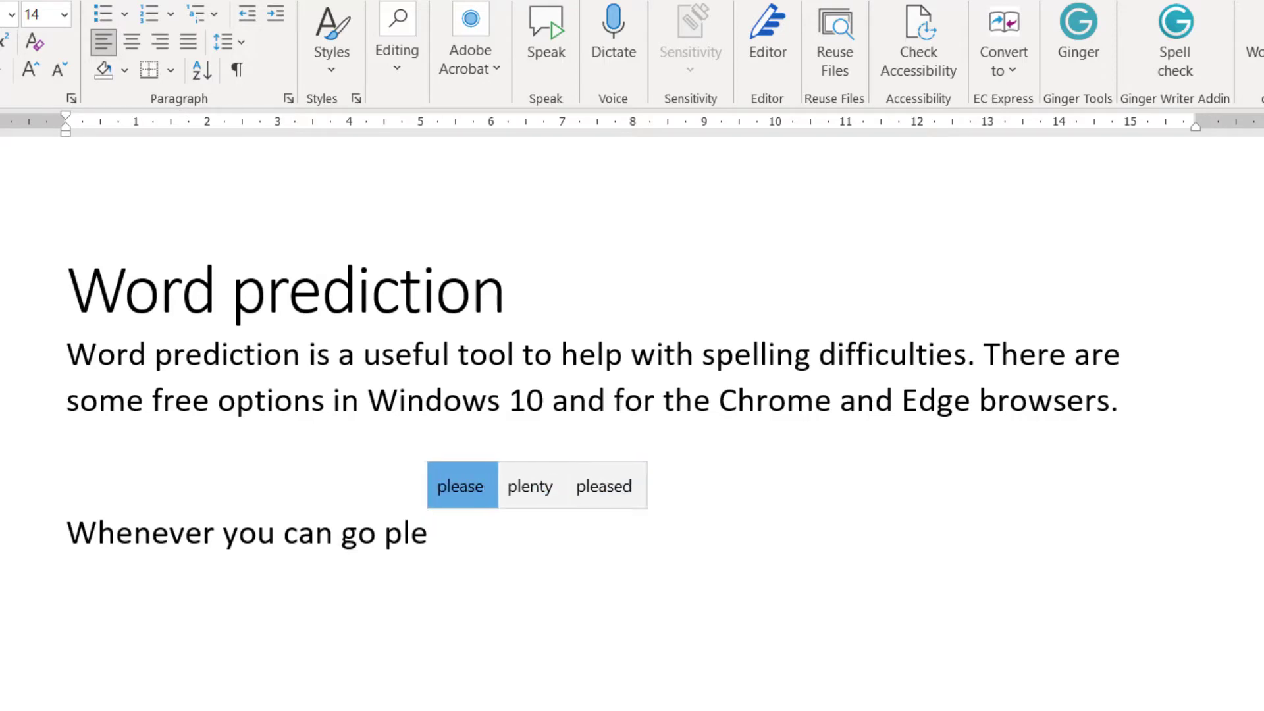
key(Return)
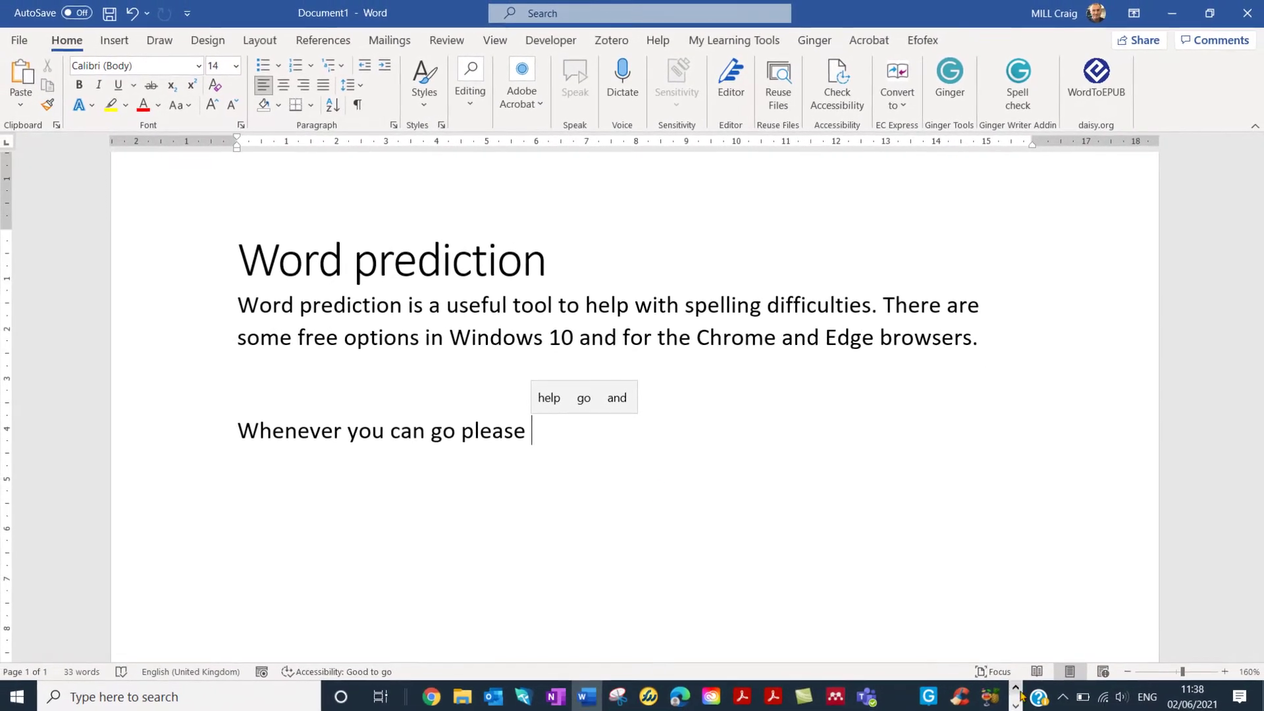
Open the Typing settings from the taskbar, then close Settings again
click(1014, 687)
click(1014, 703)
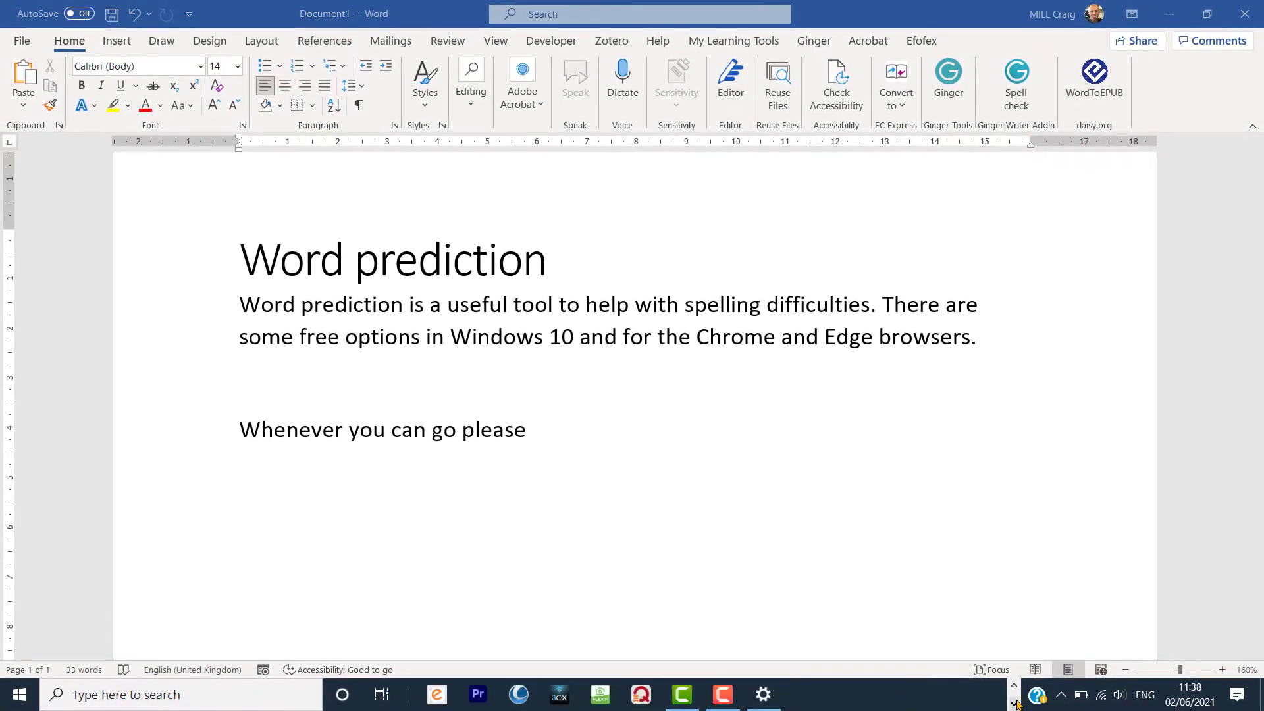
click(763, 694)
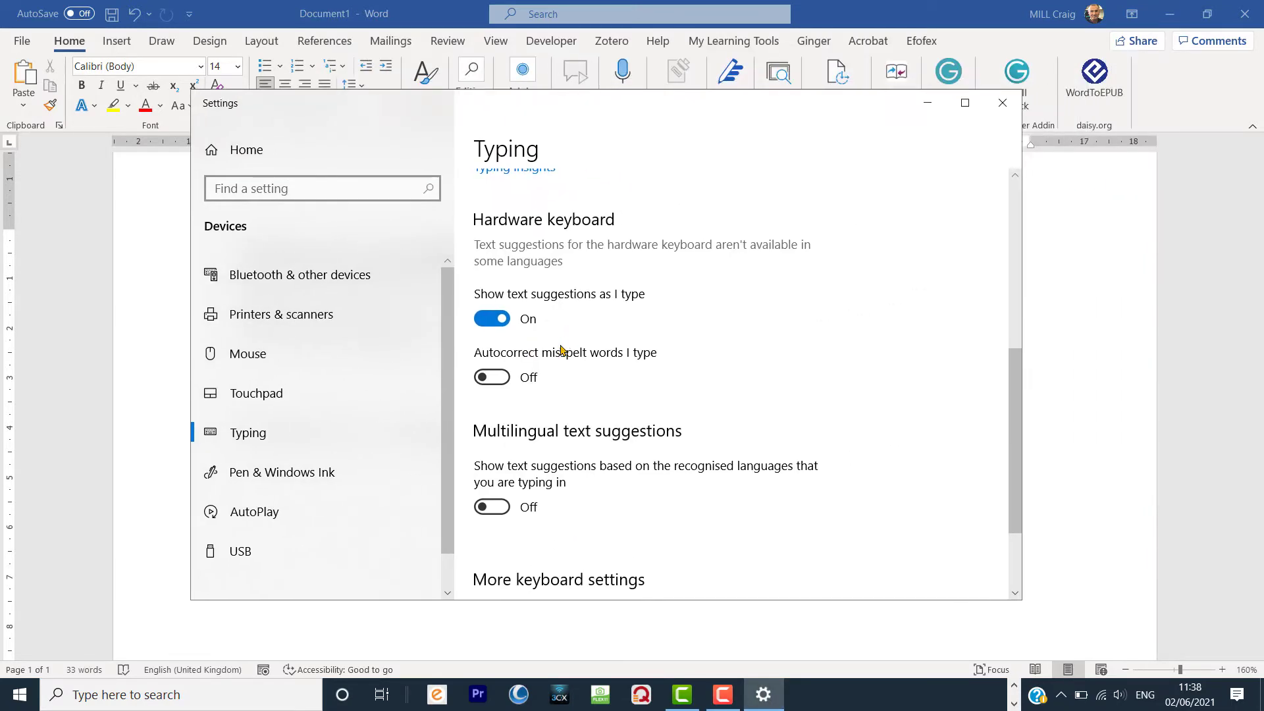
click(1003, 102)
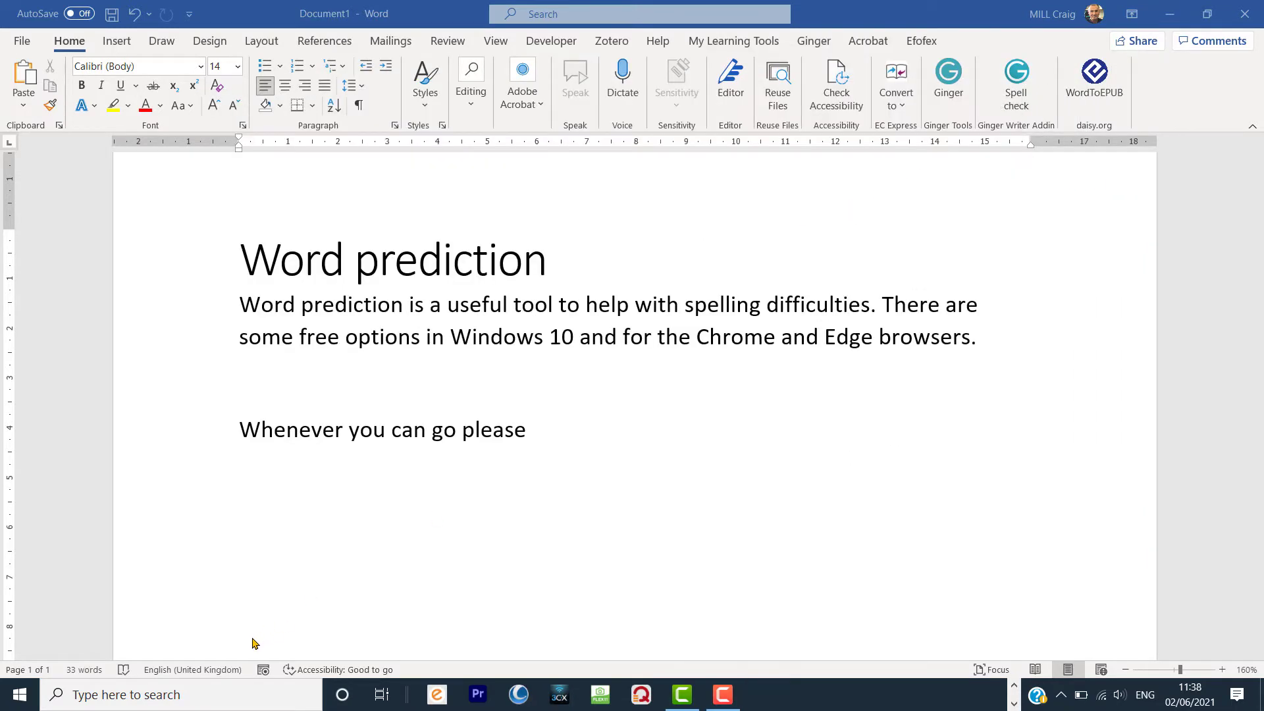
Search 'show text', switch hardware keyboard text suggestions off, and close Settings
click(199, 695)
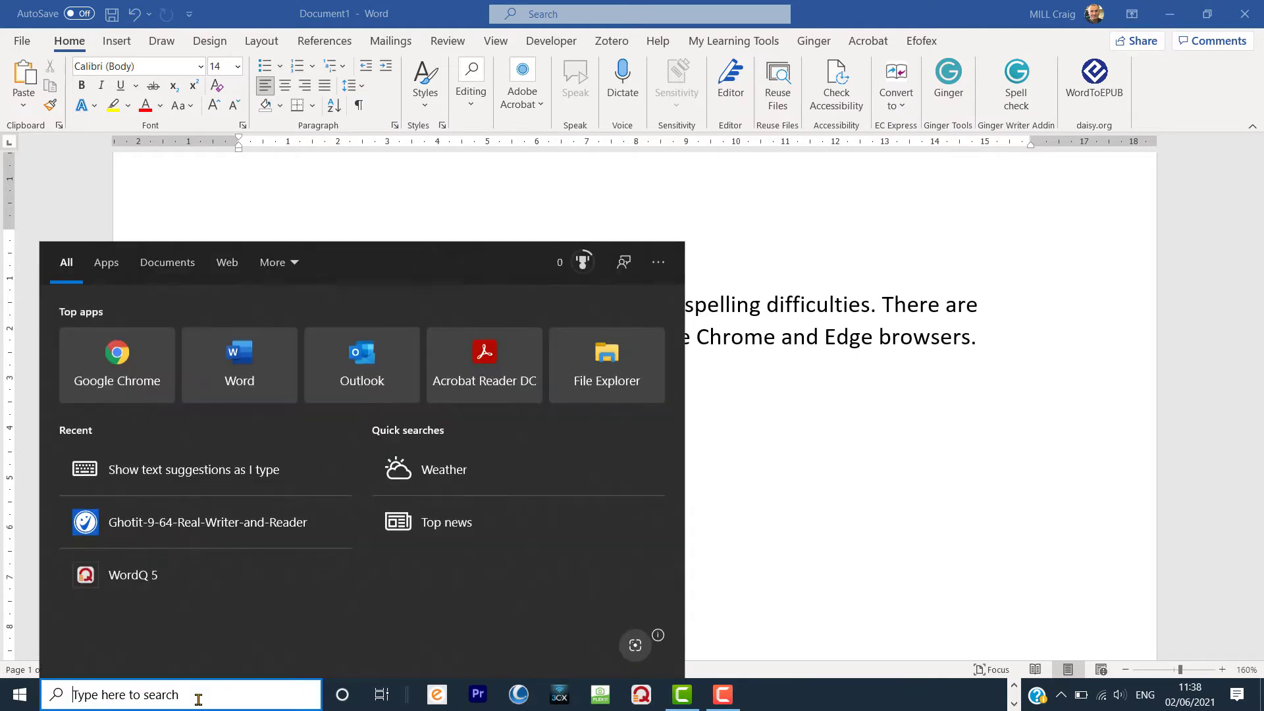
text(show text)
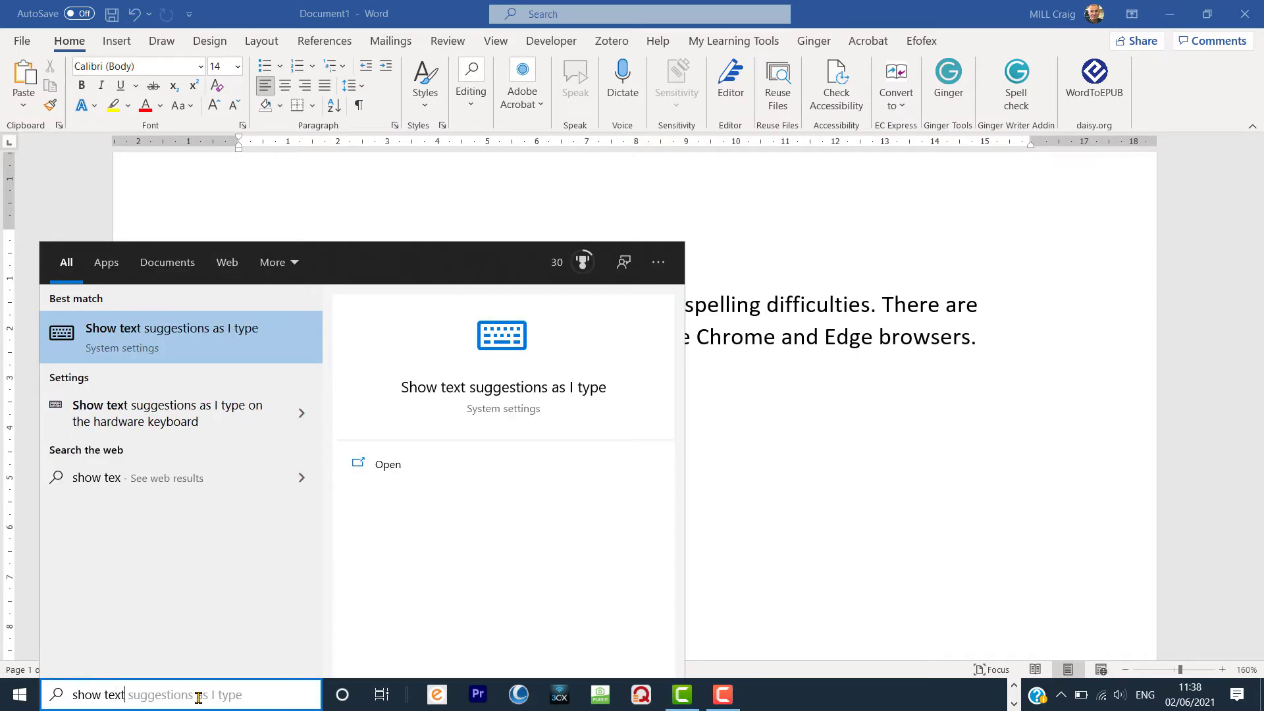
click(170, 414)
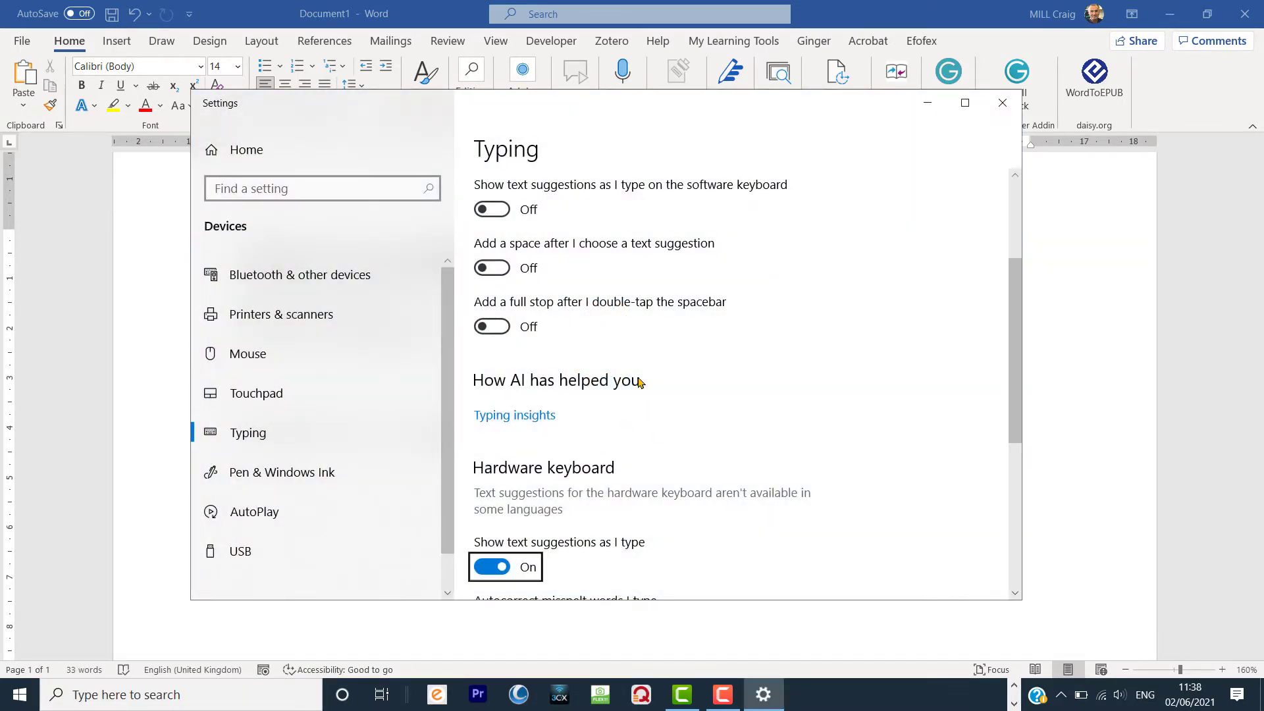
scroll(607, 439, down, 4)
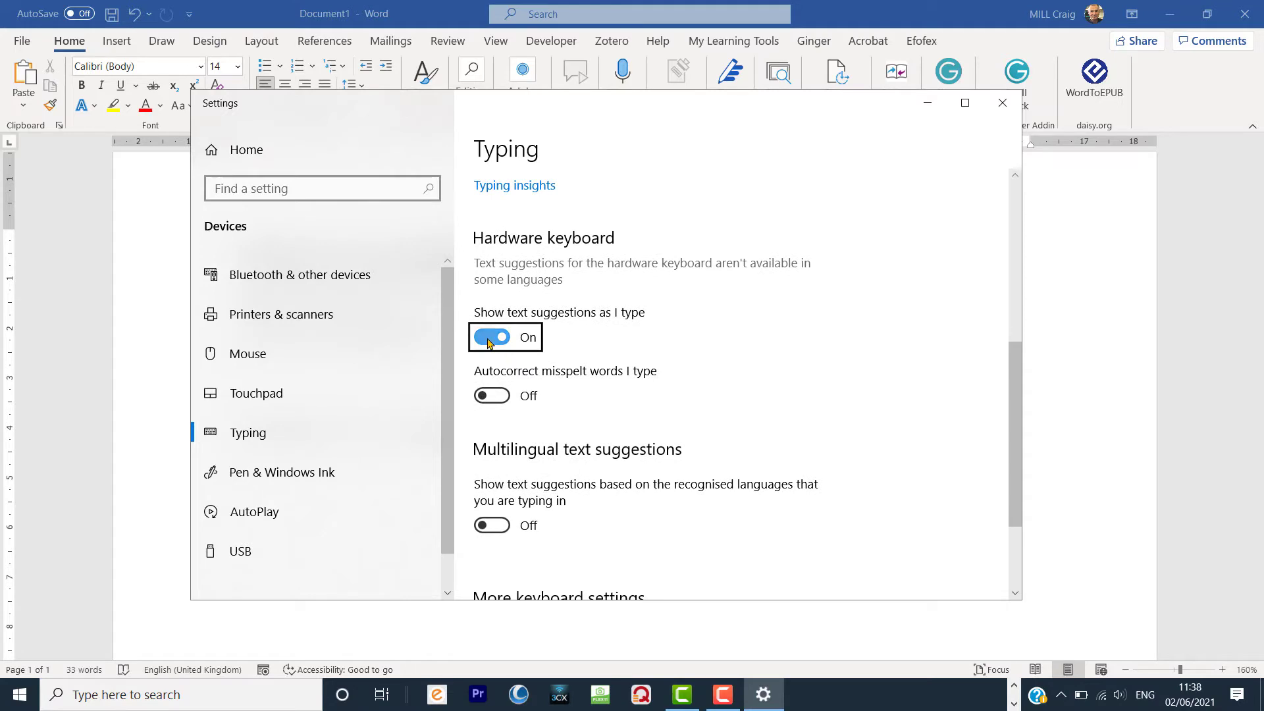
click(490, 339)
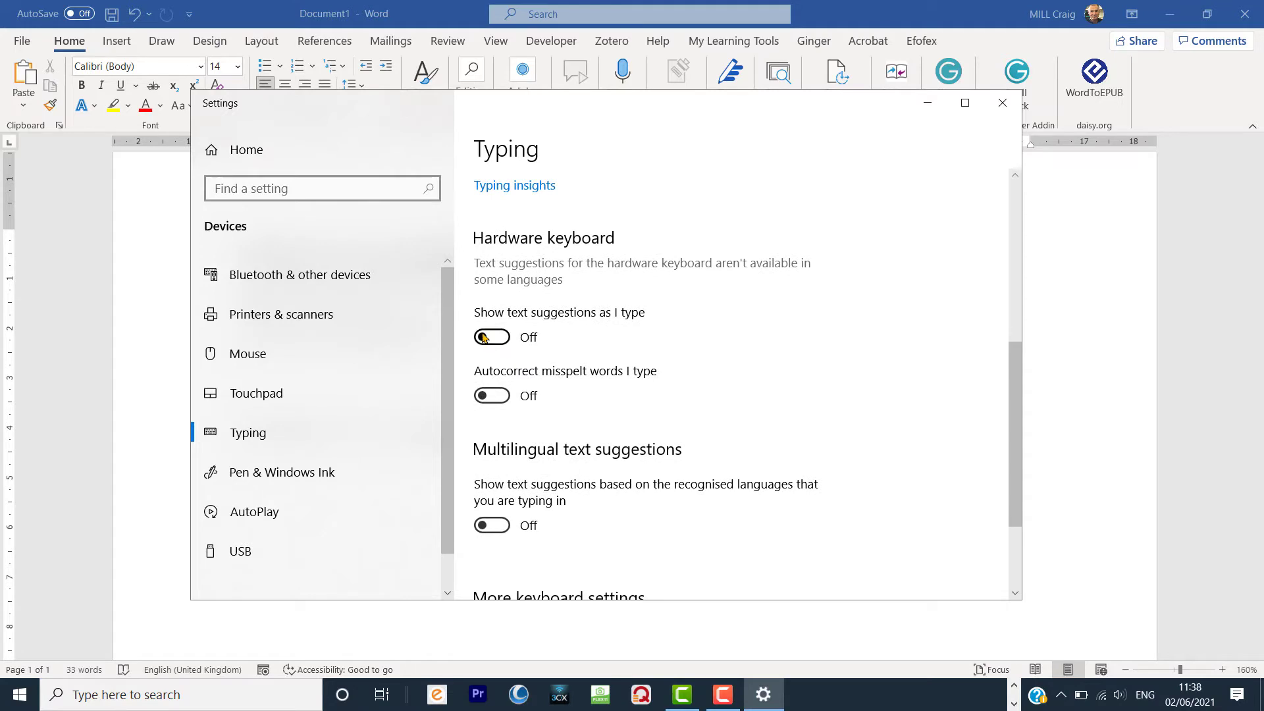
click(1004, 103)
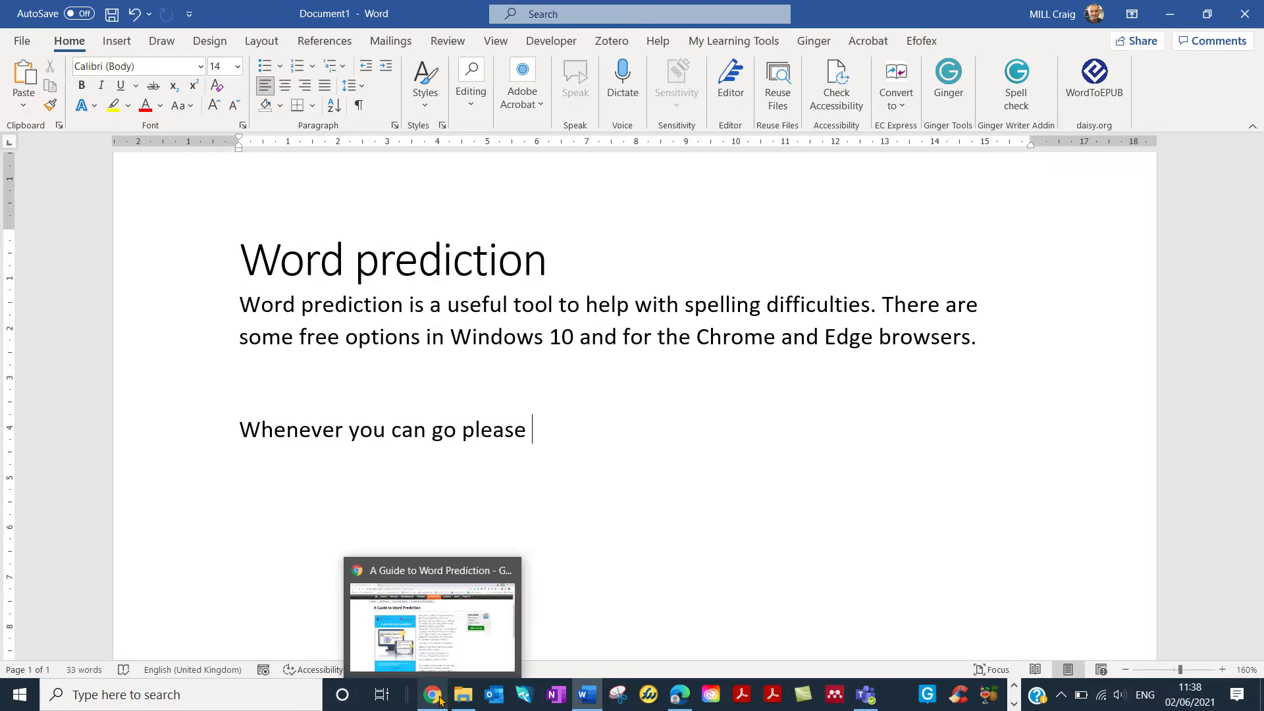
Switch to the Edge window showing the ClaroRead Chrome page
click(676, 705)
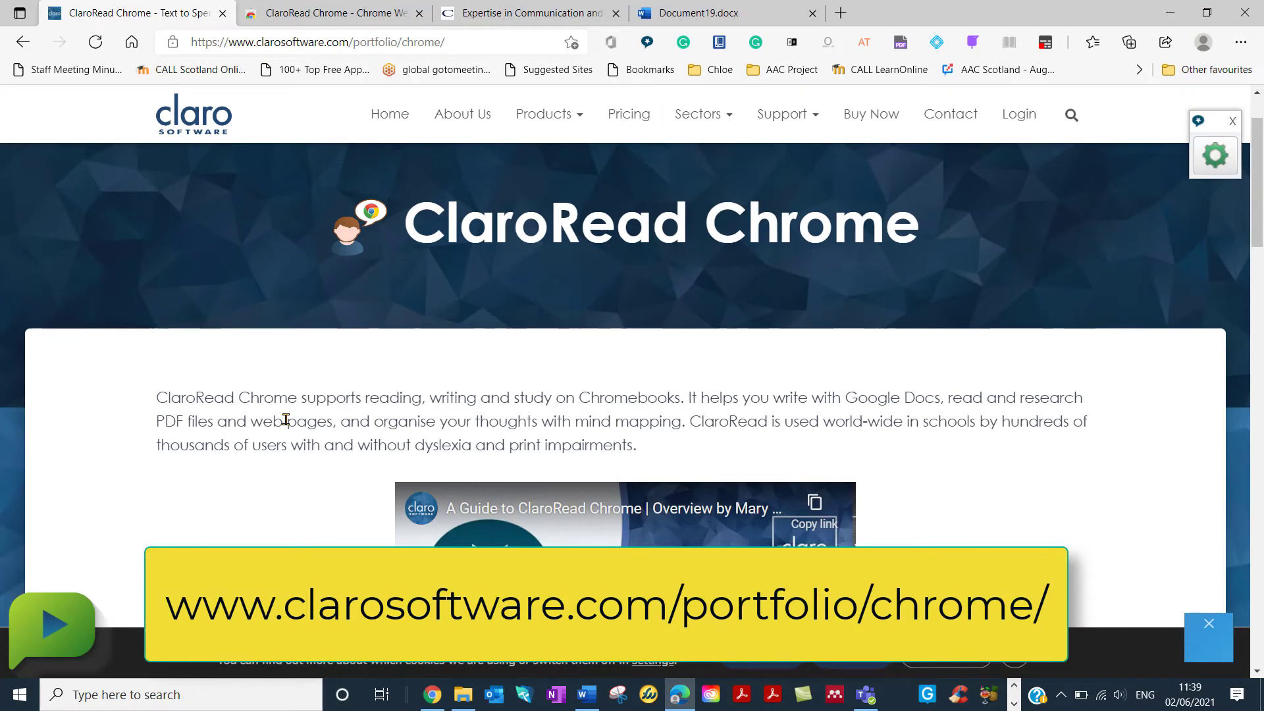
Check the Claro page and its web address, then go to the 'ClaroRead Chrome - Chrome Web Store' tab
scroll(288, 420, down, 3)
scroll(290, 434, up, 3)
drag(454, 42, 191, 40)
scroll(312, 445, down, 3)
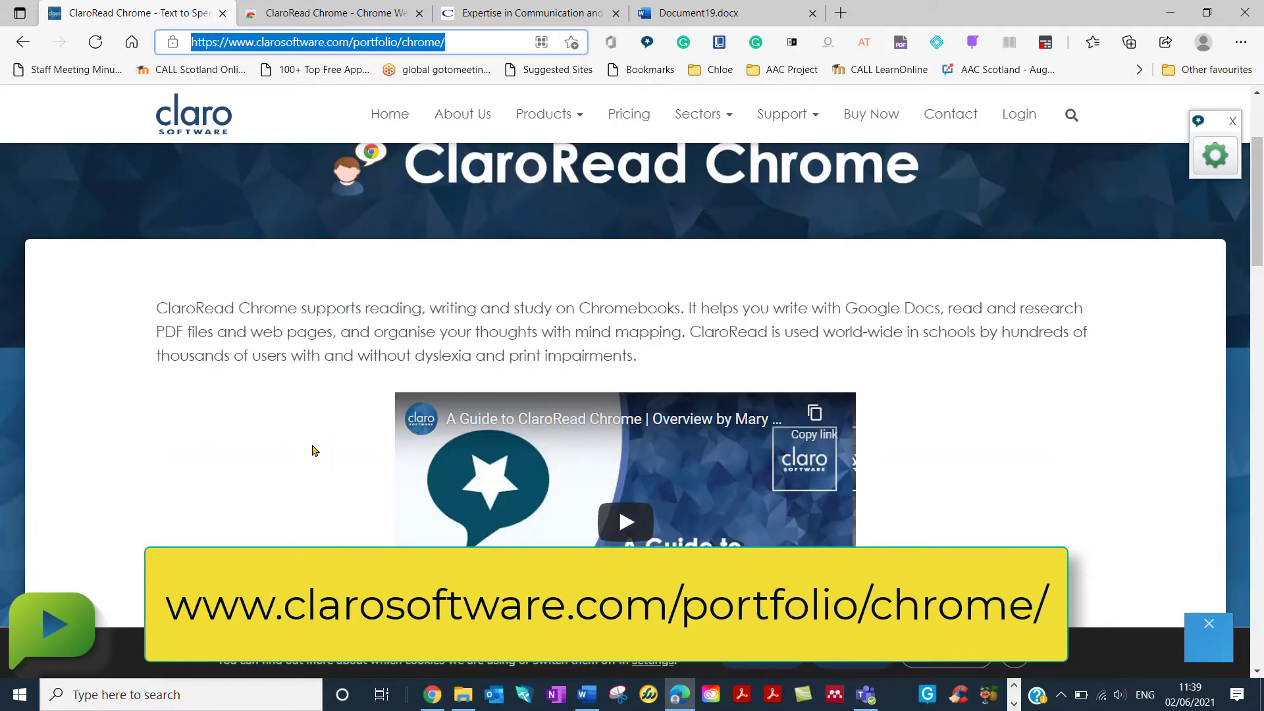
scroll(313, 449, up, 3)
scroll(311, 452, down, 4)
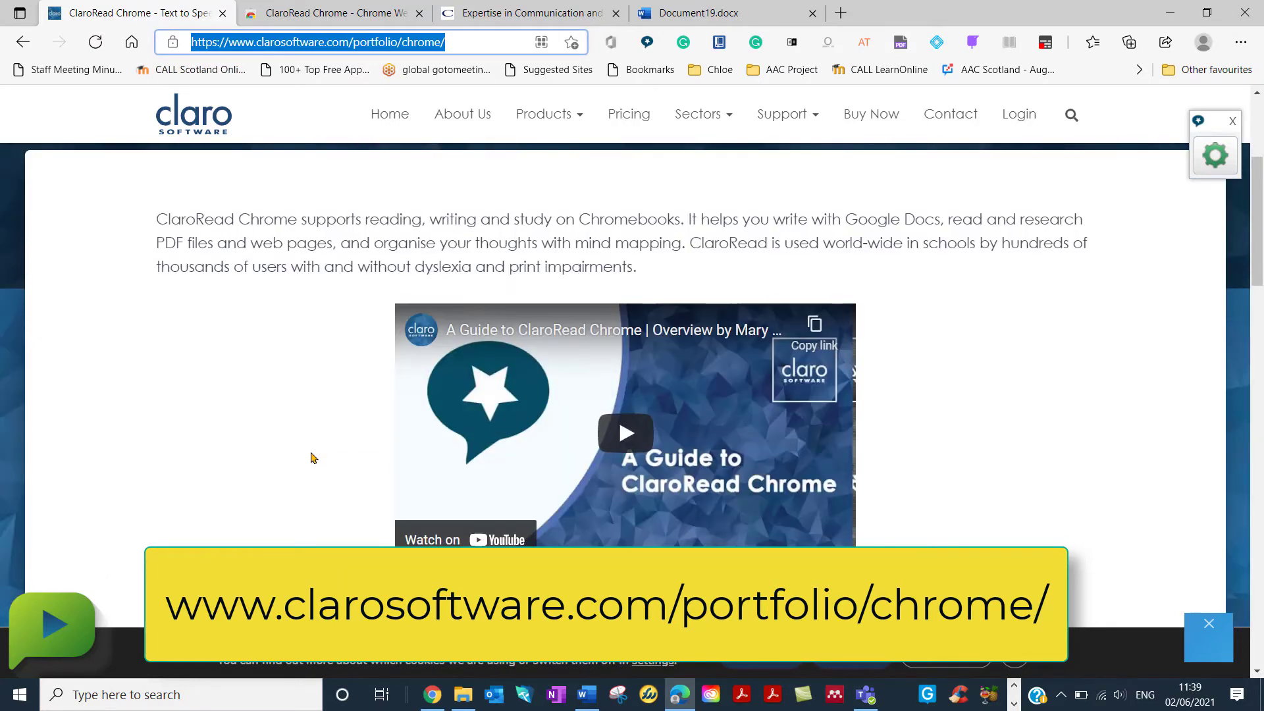
scroll(312, 457, up, 3)
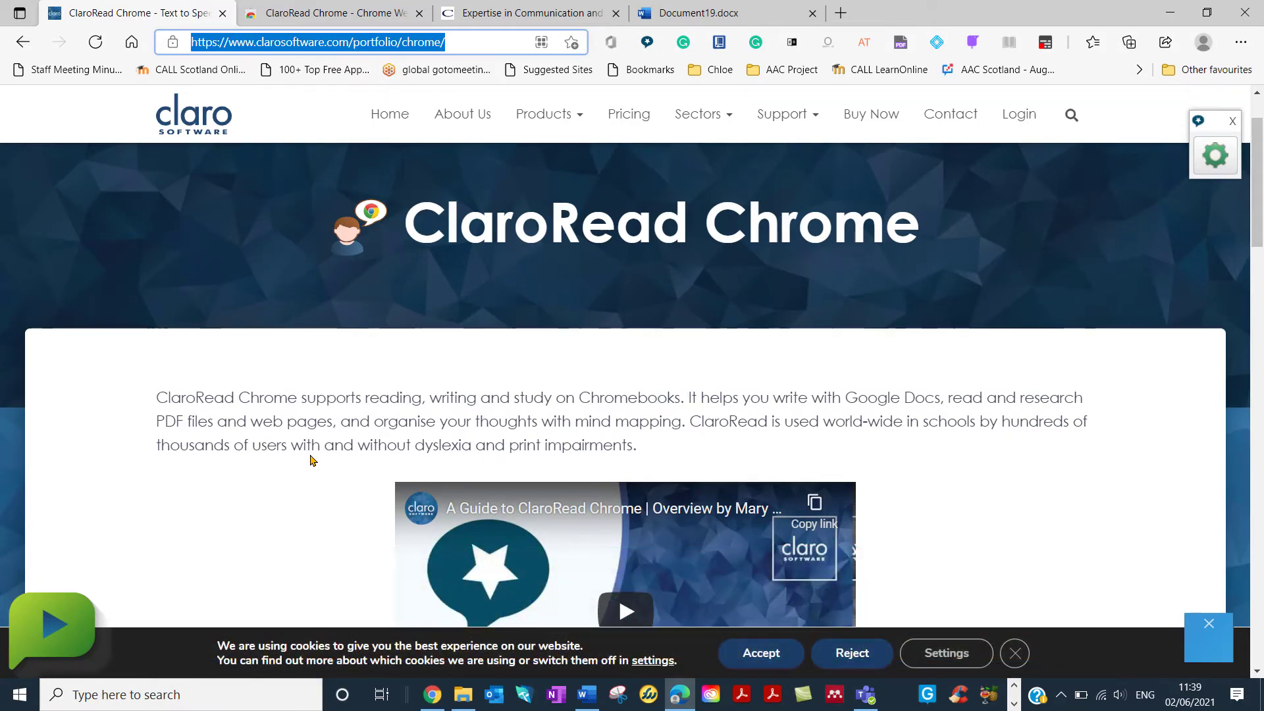
click(324, 15)
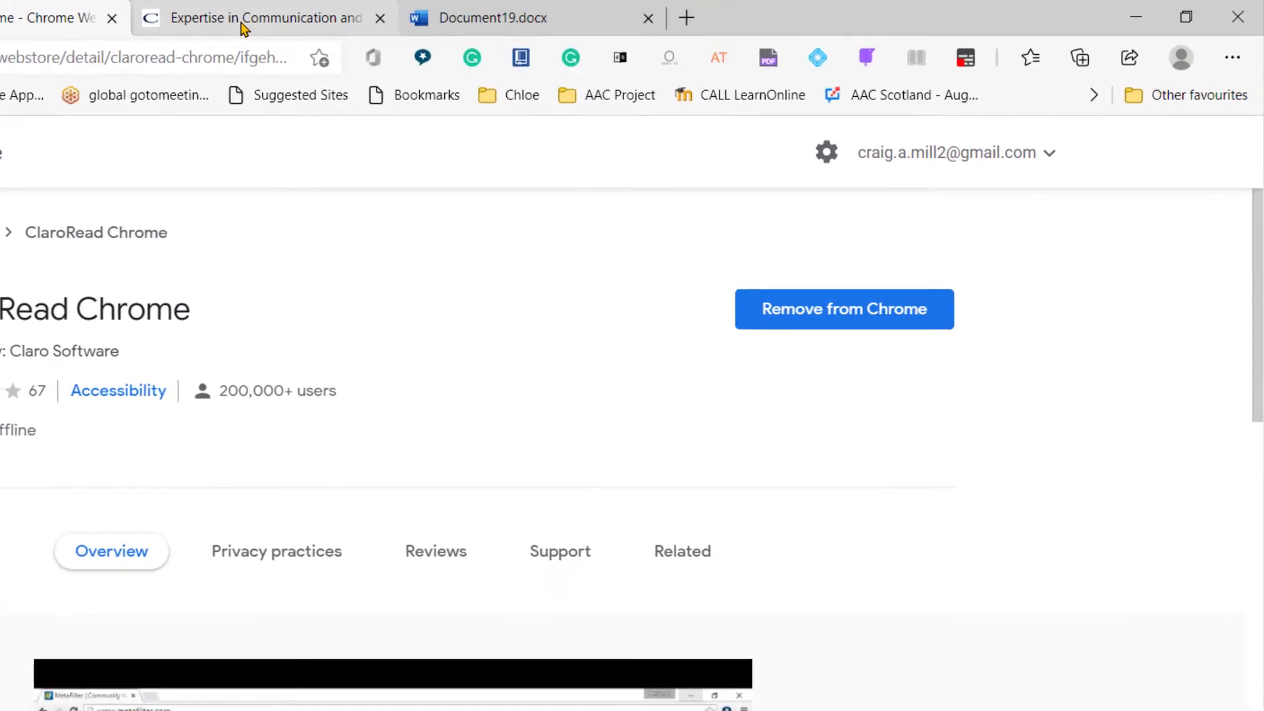
Switch to the CALL Scotland tab and open the ClaroRead Chrome extension settings
click(300, 21)
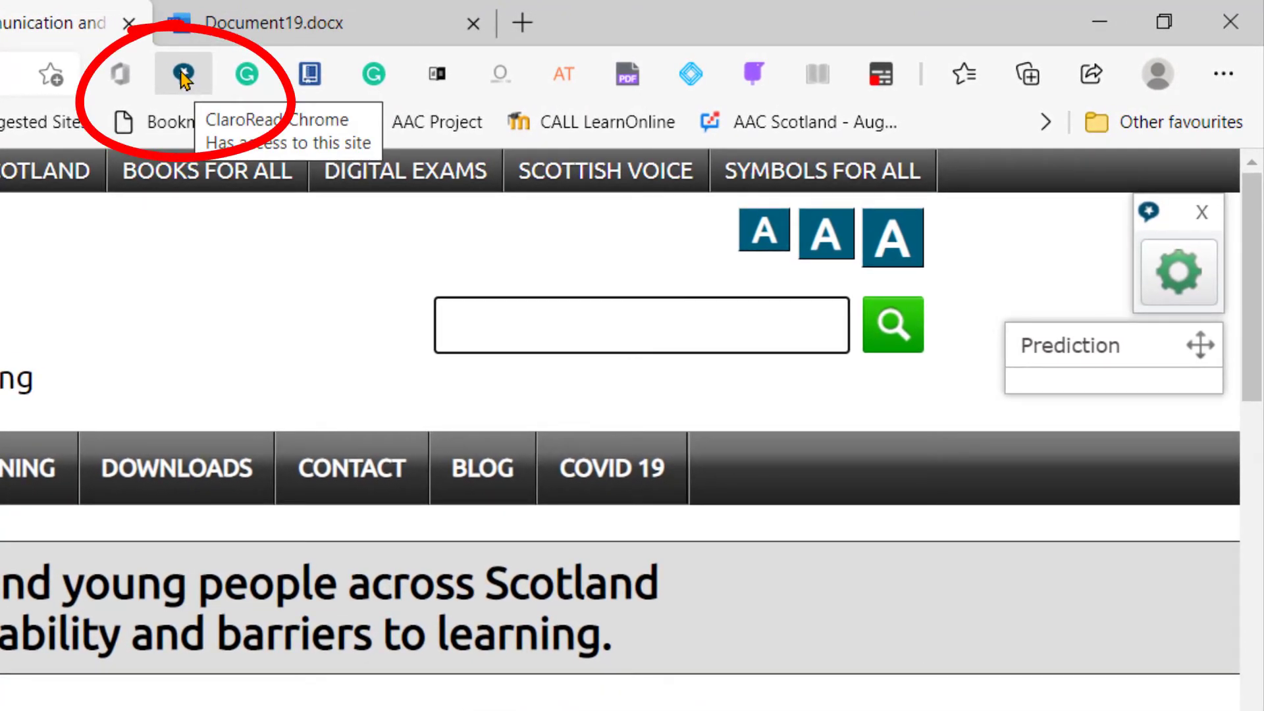
click(1180, 278)
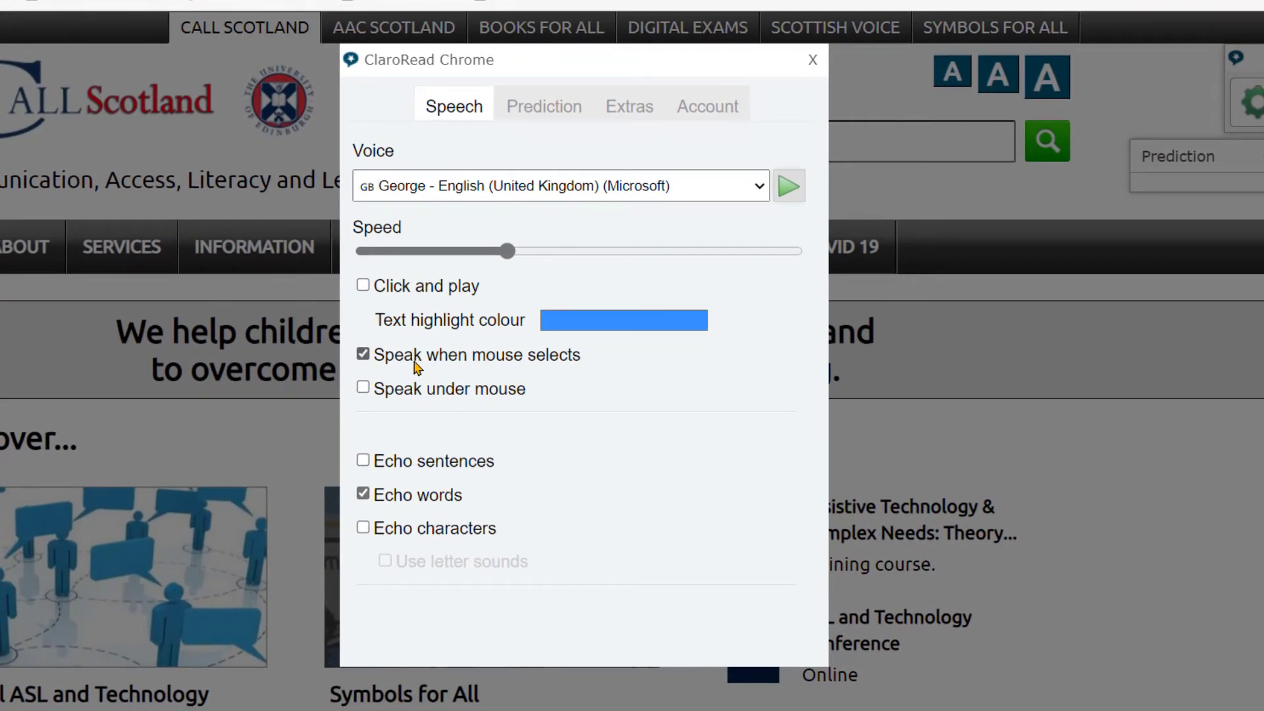
Turn on the coloured overlay in ClaroRead's Extras settings and raise its opacity
click(542, 109)
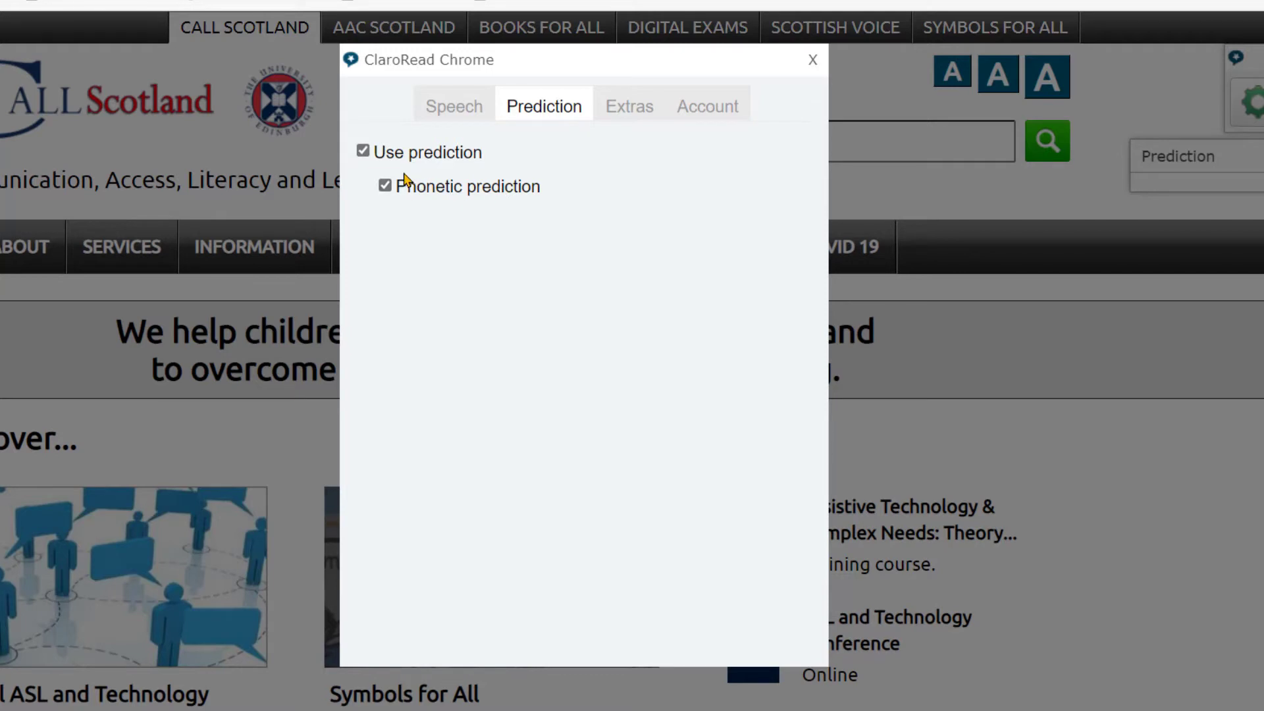
click(623, 111)
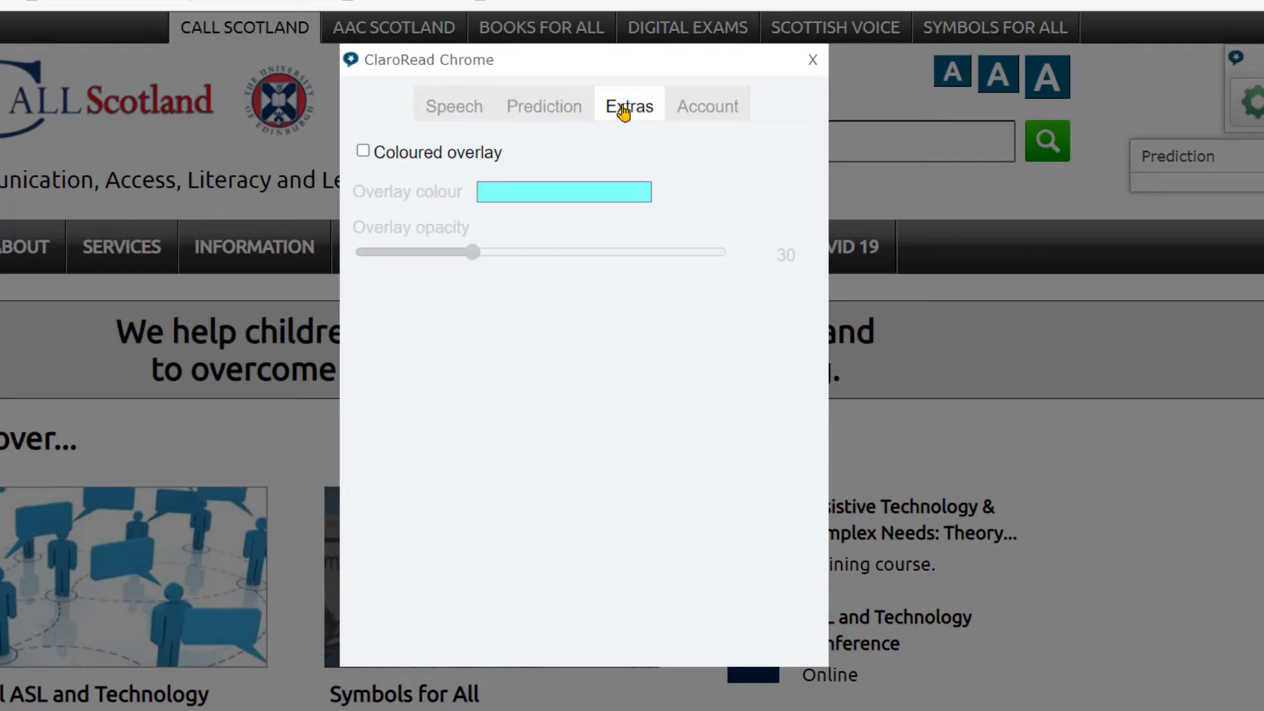
click(417, 153)
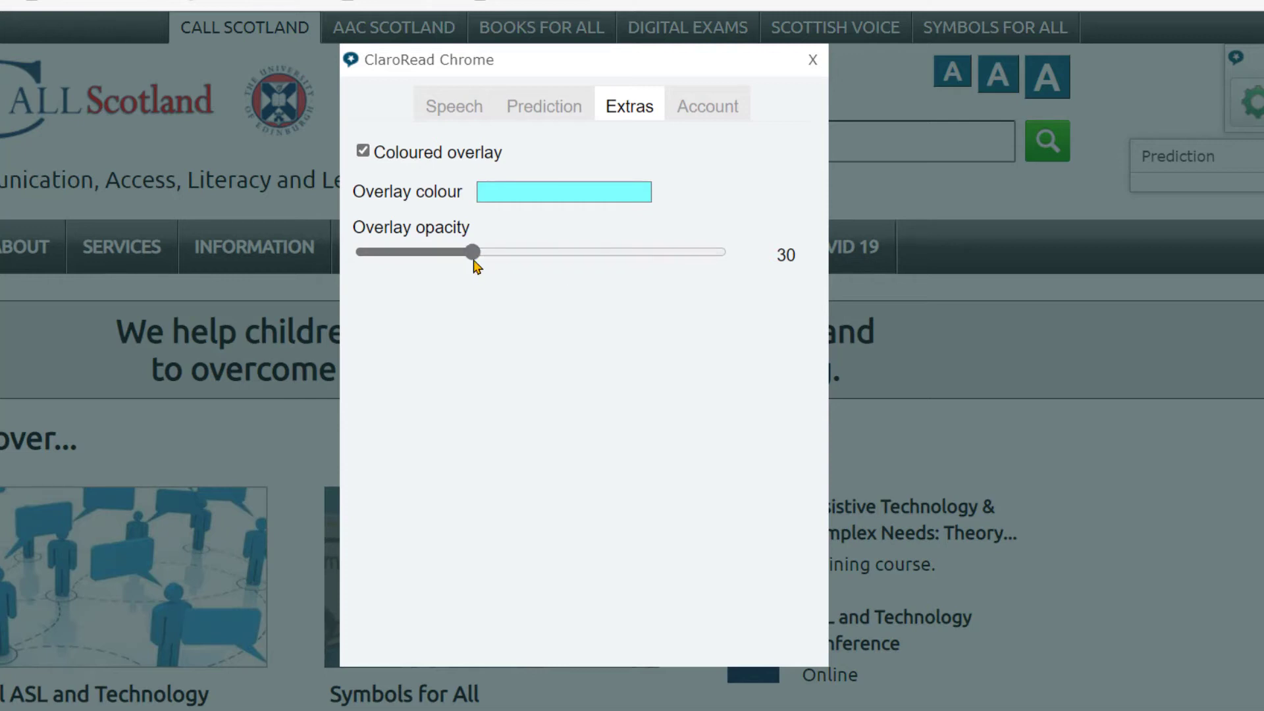
mouse_move(474, 259)
mouse_down()
mouse_move(607, 278)
mouse_move(465, 253)
mouse_up()
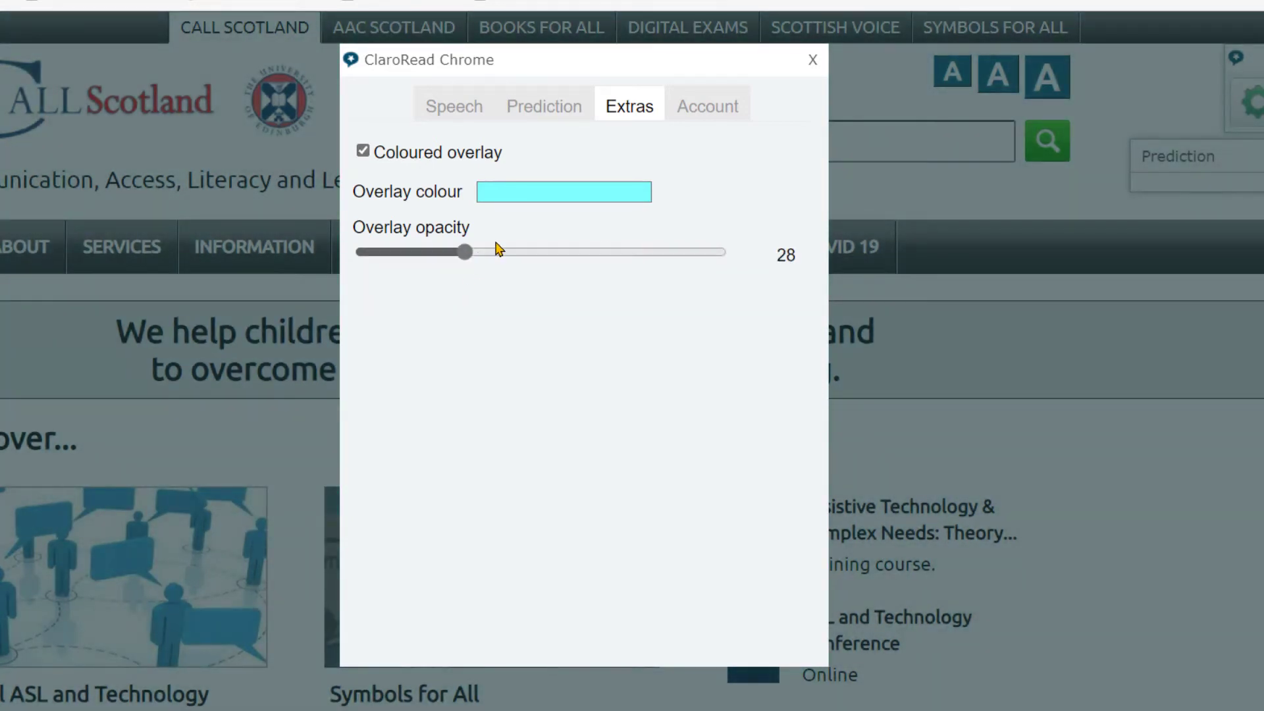
Change the overlay colour to yellow, lower opacity to 22, then untick Coloured overlay
click(552, 200)
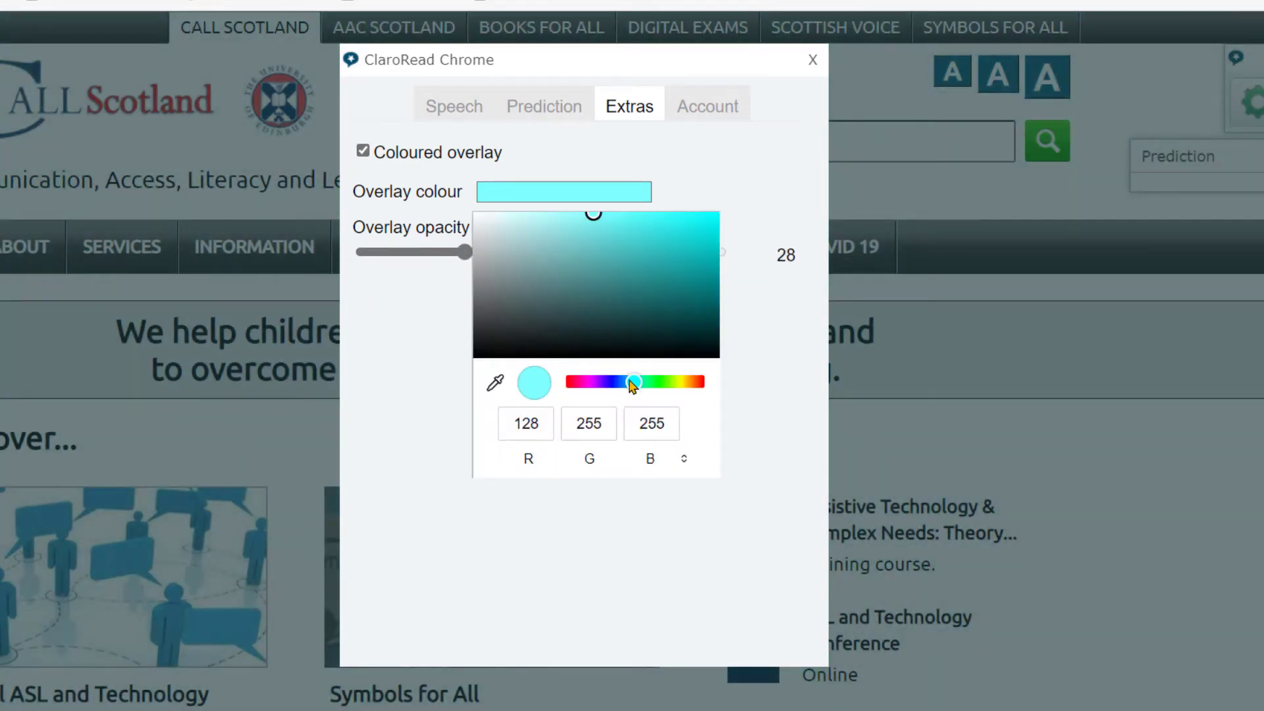
drag(630, 385, 689, 398)
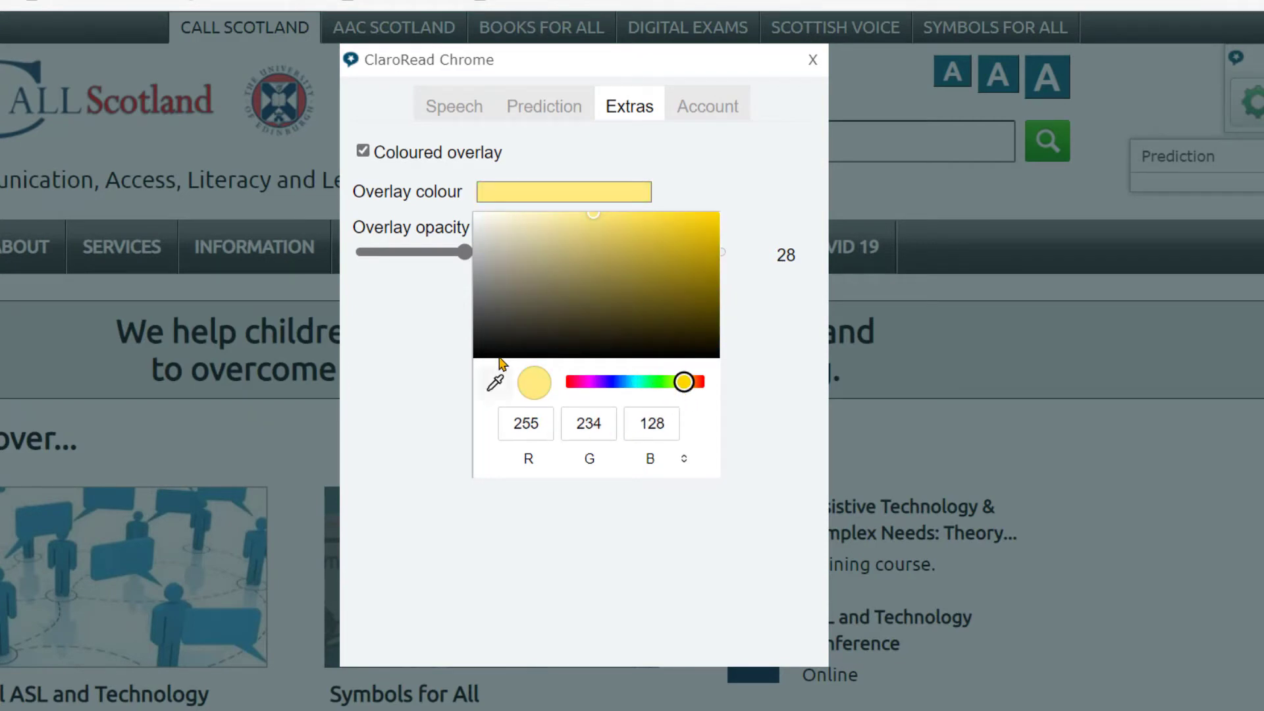
click(438, 304)
drag(467, 257, 443, 257)
click(363, 153)
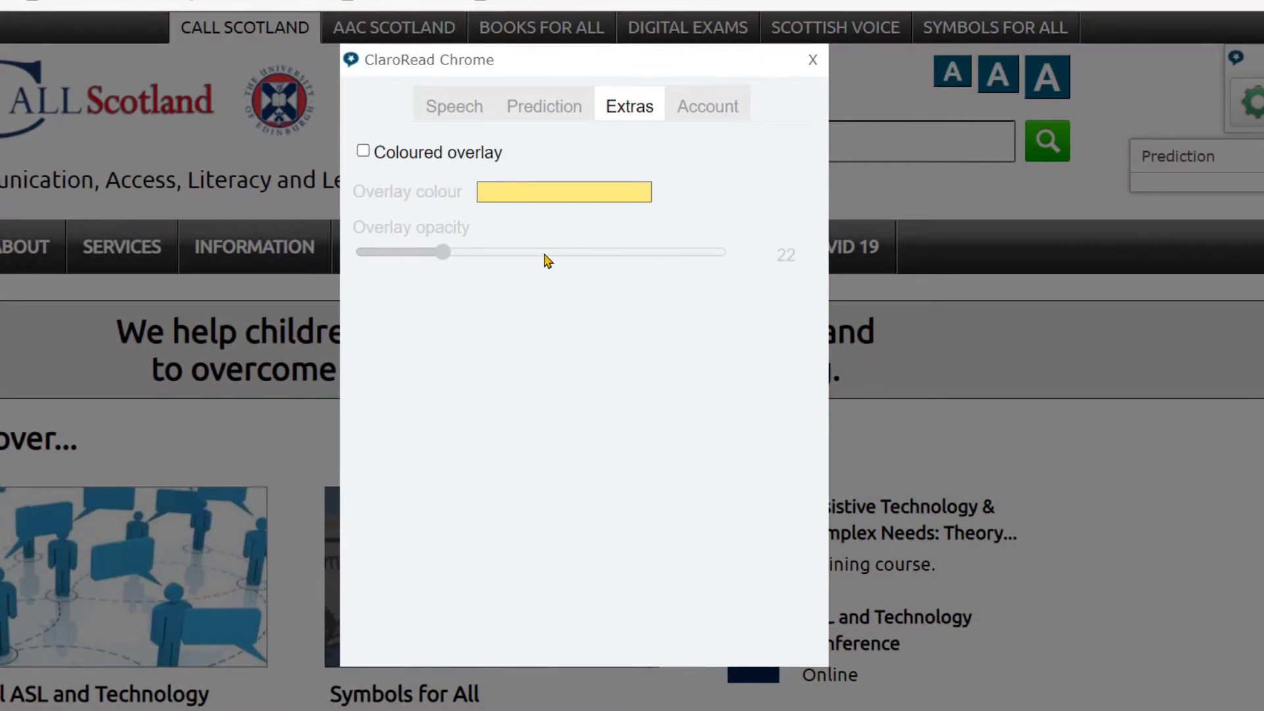
Verify Use prediction and Phonetic prediction are ticked on ClaroRead's Prediction tab, then close settings
click(466, 111)
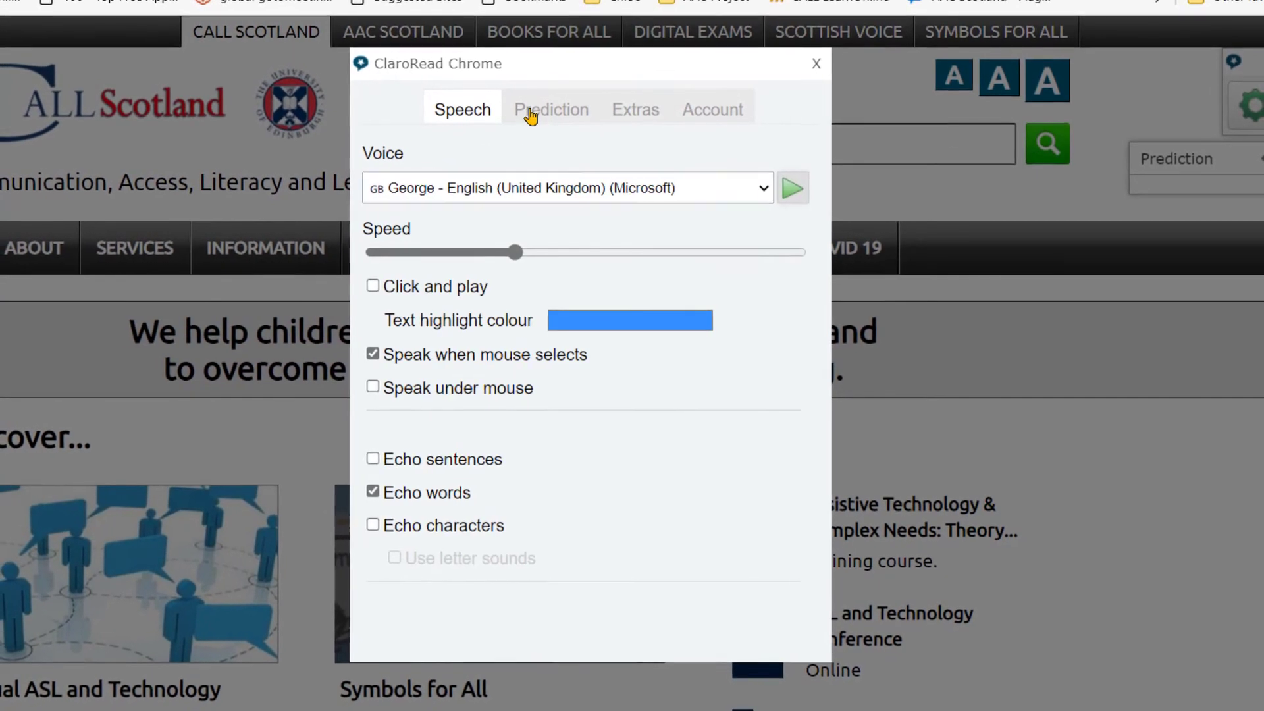
click(530, 111)
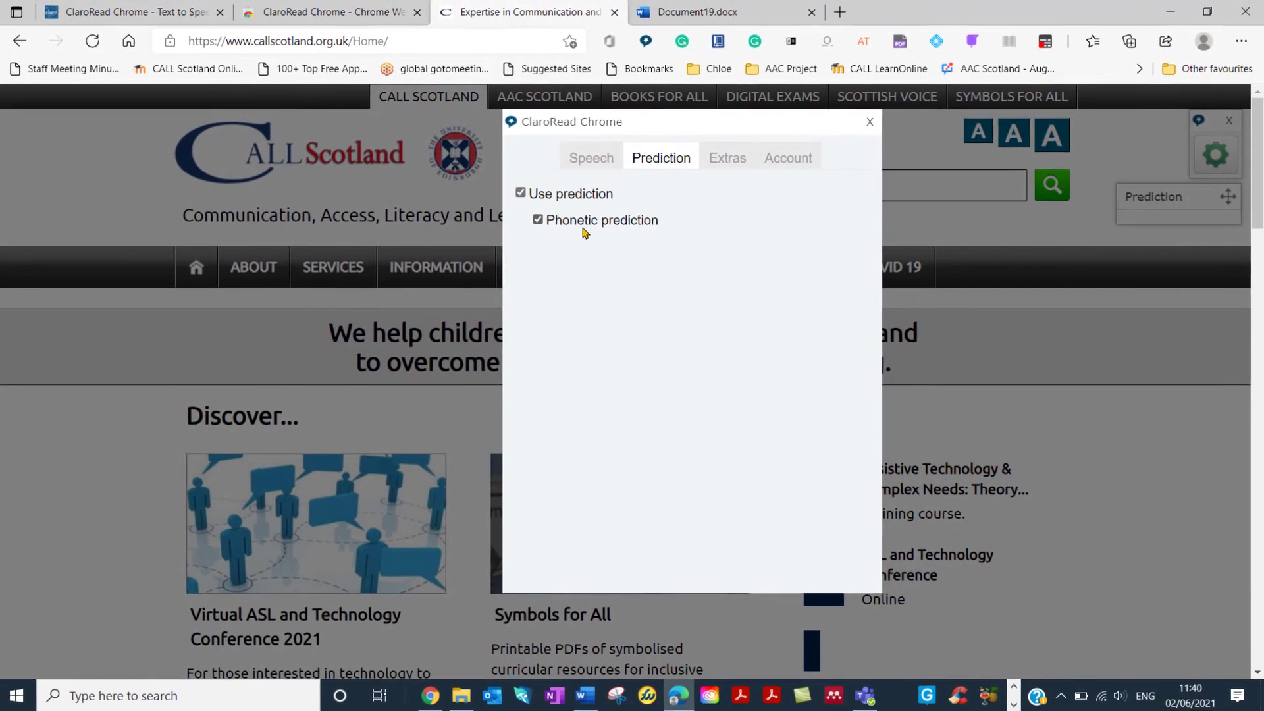
click(601, 162)
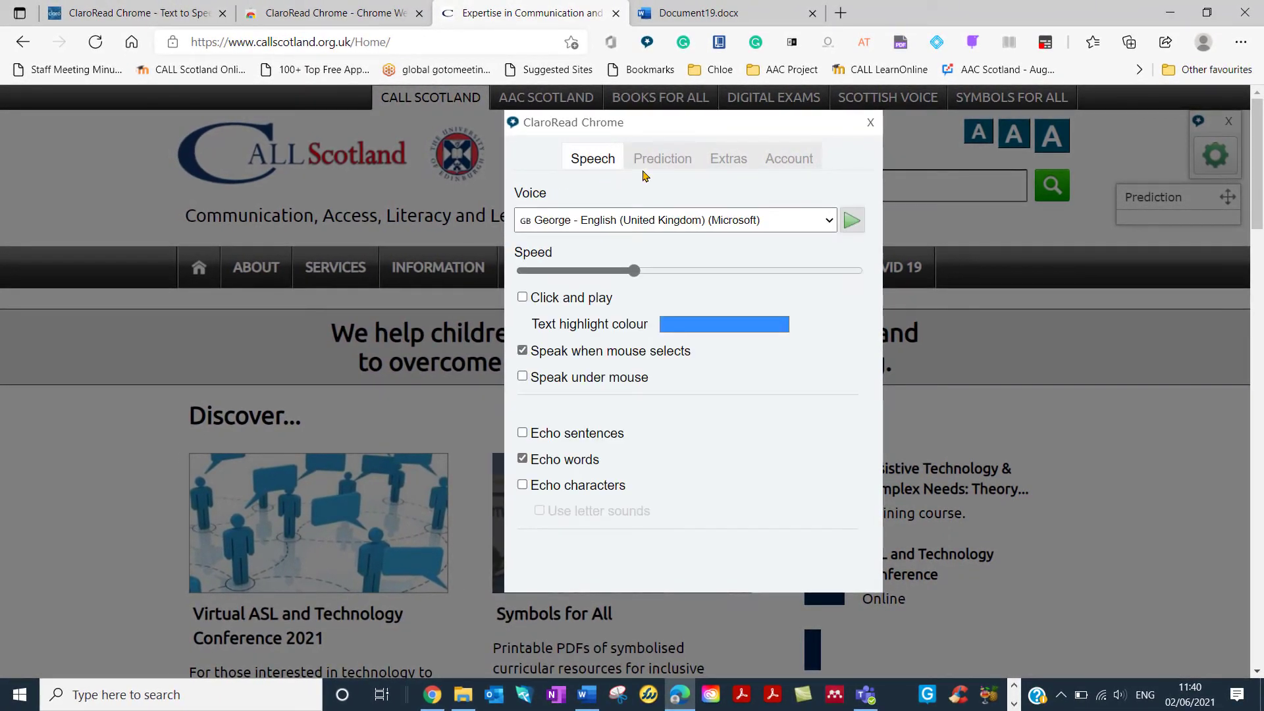
click(870, 123)
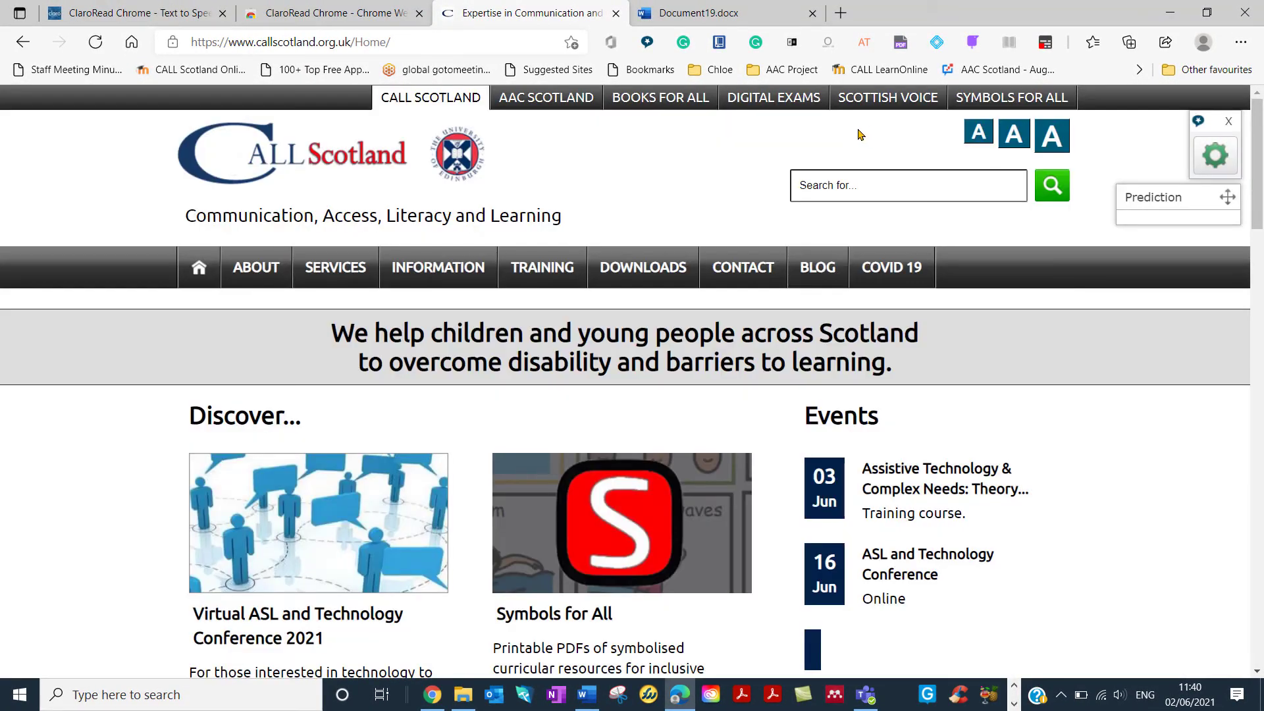
Switch to Document19, move the Prediction panel beside the page, and place the cursor at its start
click(724, 16)
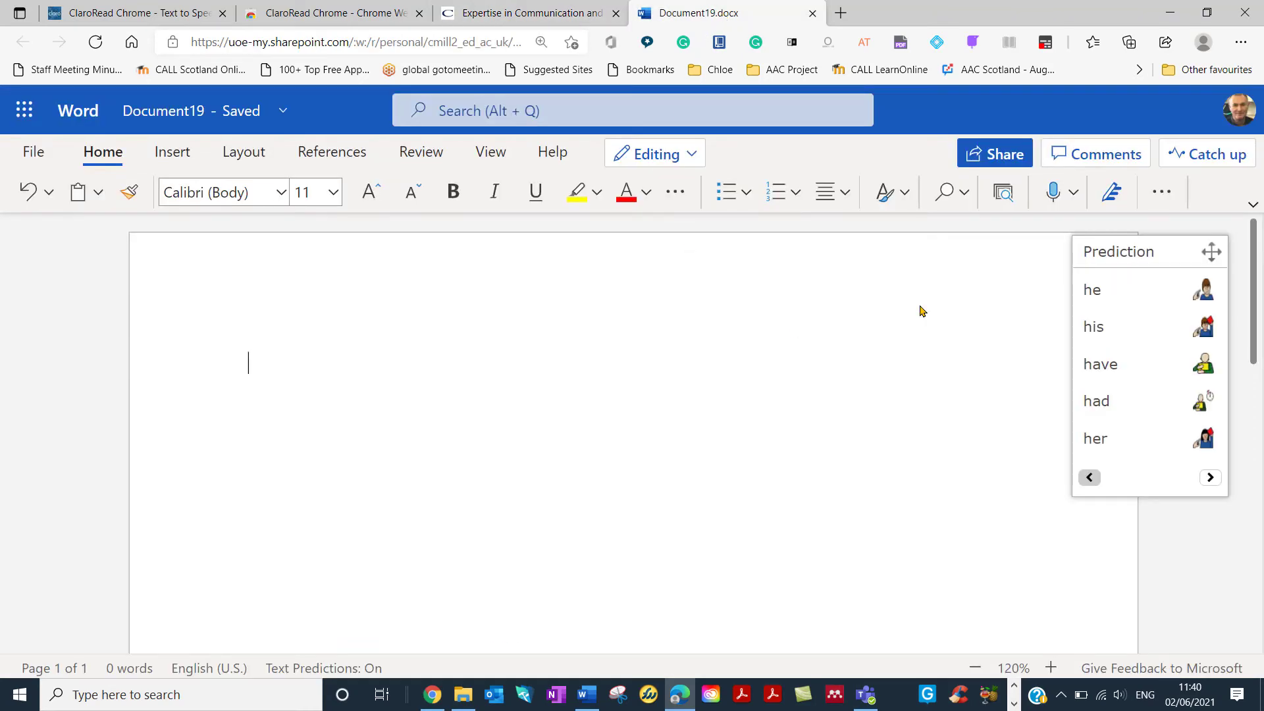
drag(1110, 249, 924, 271)
click(303, 362)
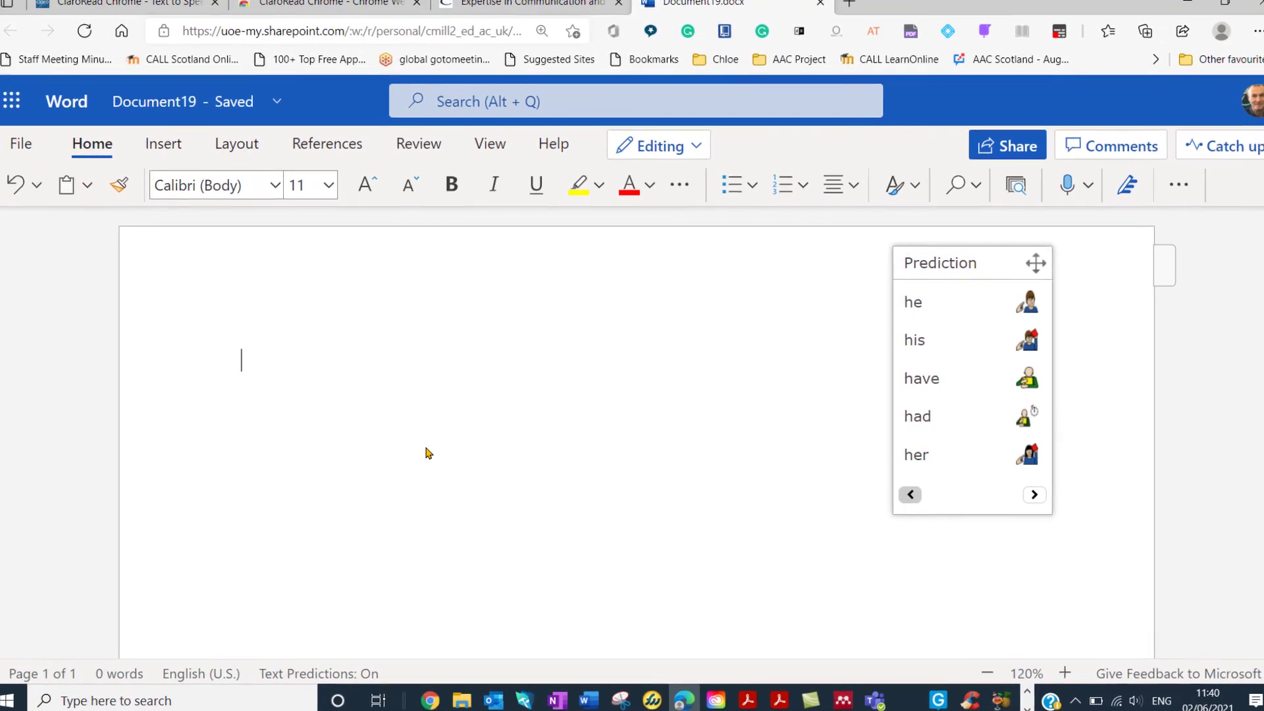
Zoom the page to 140% and type 'My'
click(1065, 673)
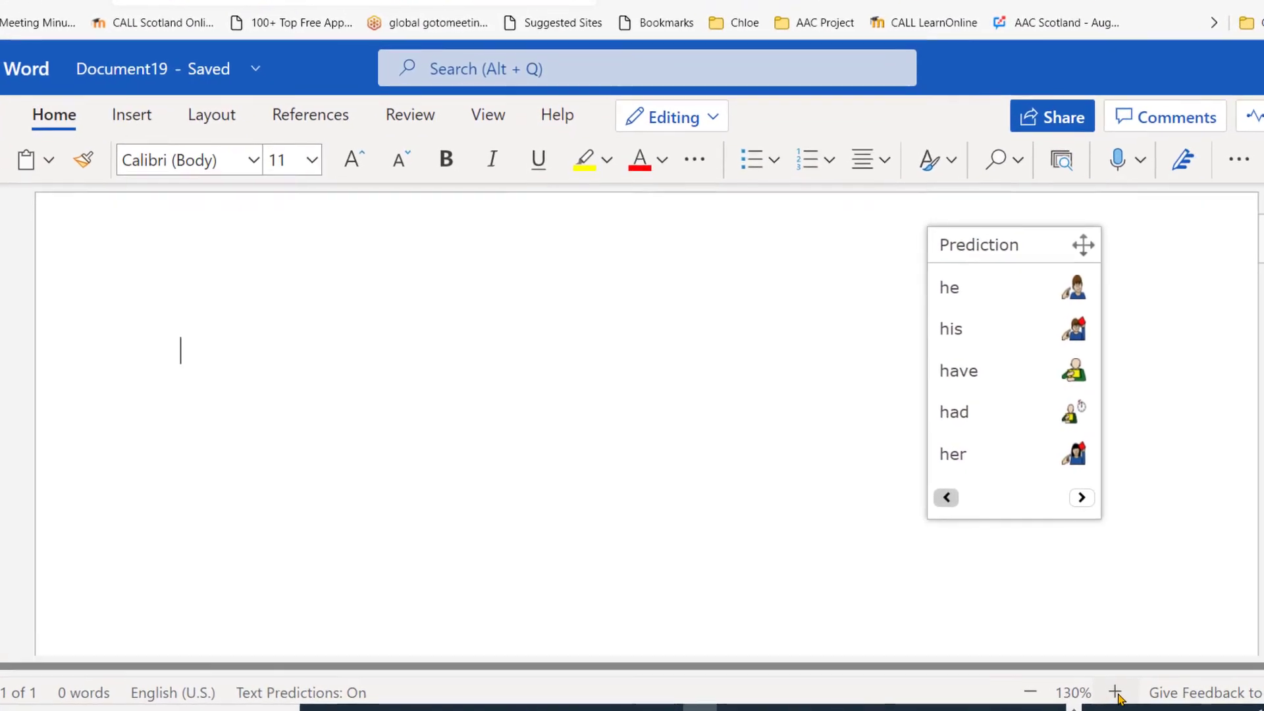
click(1115, 692)
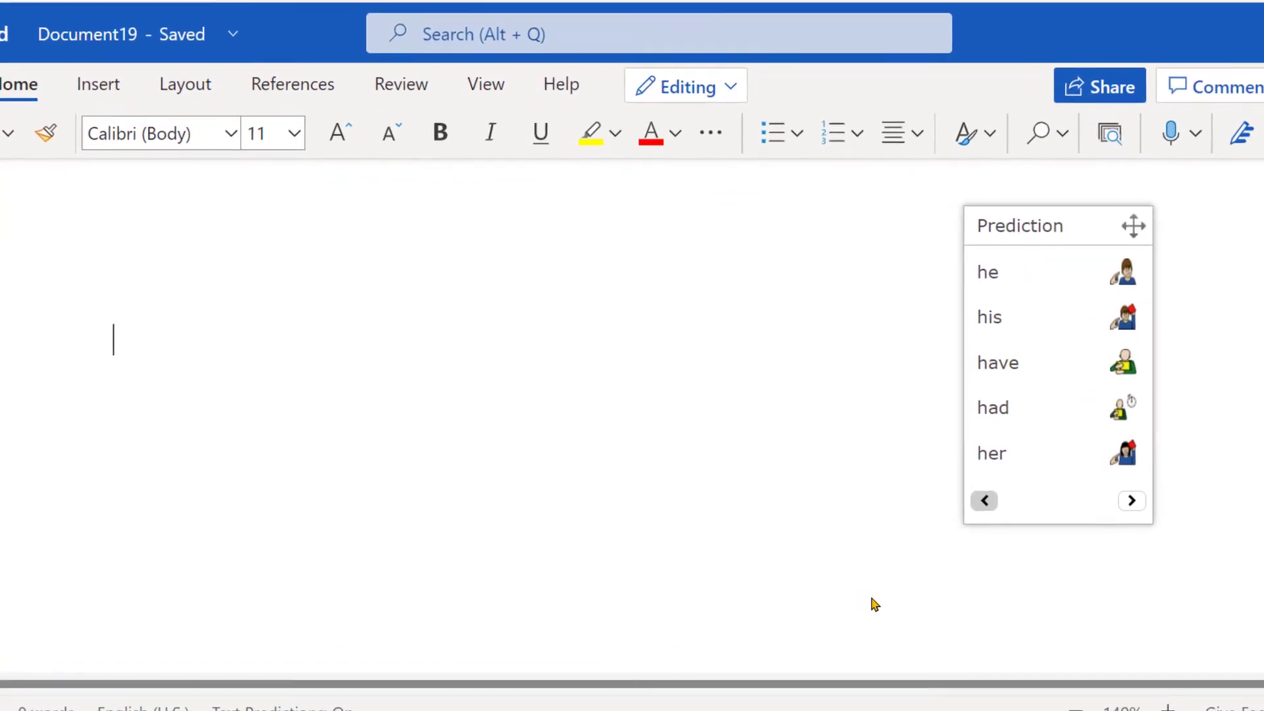
text(My)
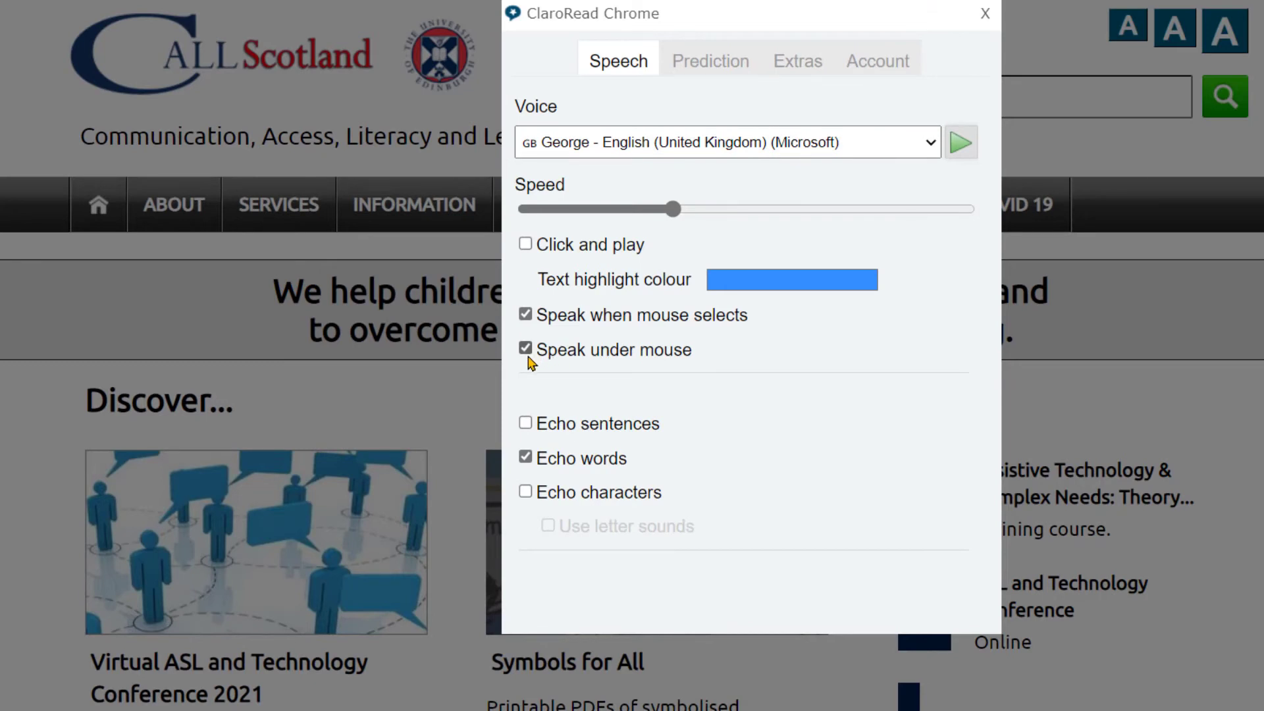
Close the ClaroRead settings with Speak under mouse now switched on
click(985, 14)
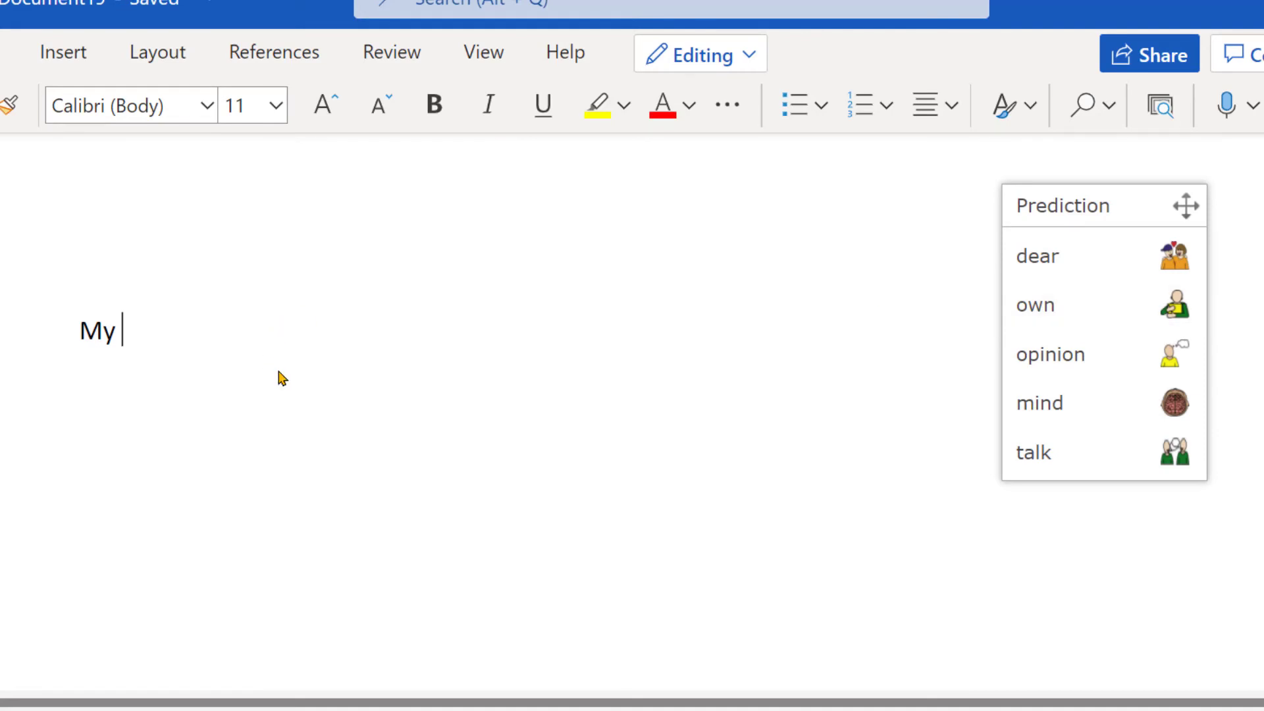
Type 'fav', insert 'favourite' from the prediction list, then start typing 'foo'
text(fa)
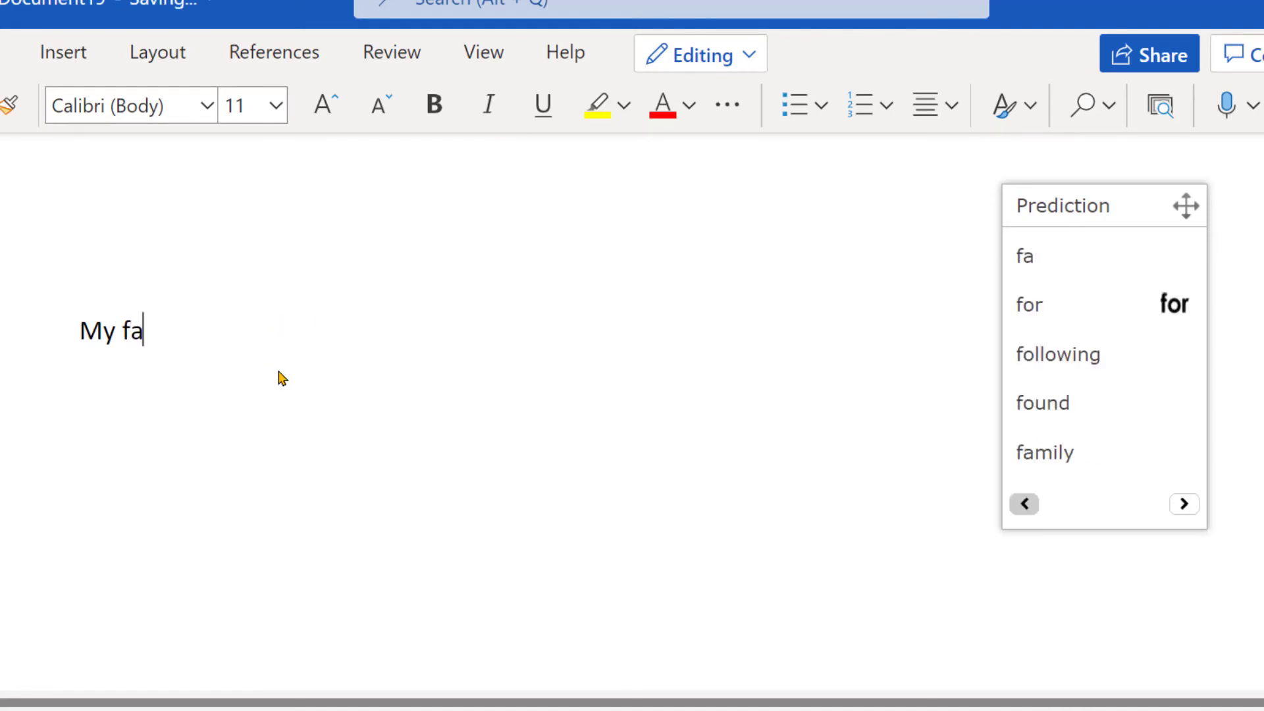
text(v)
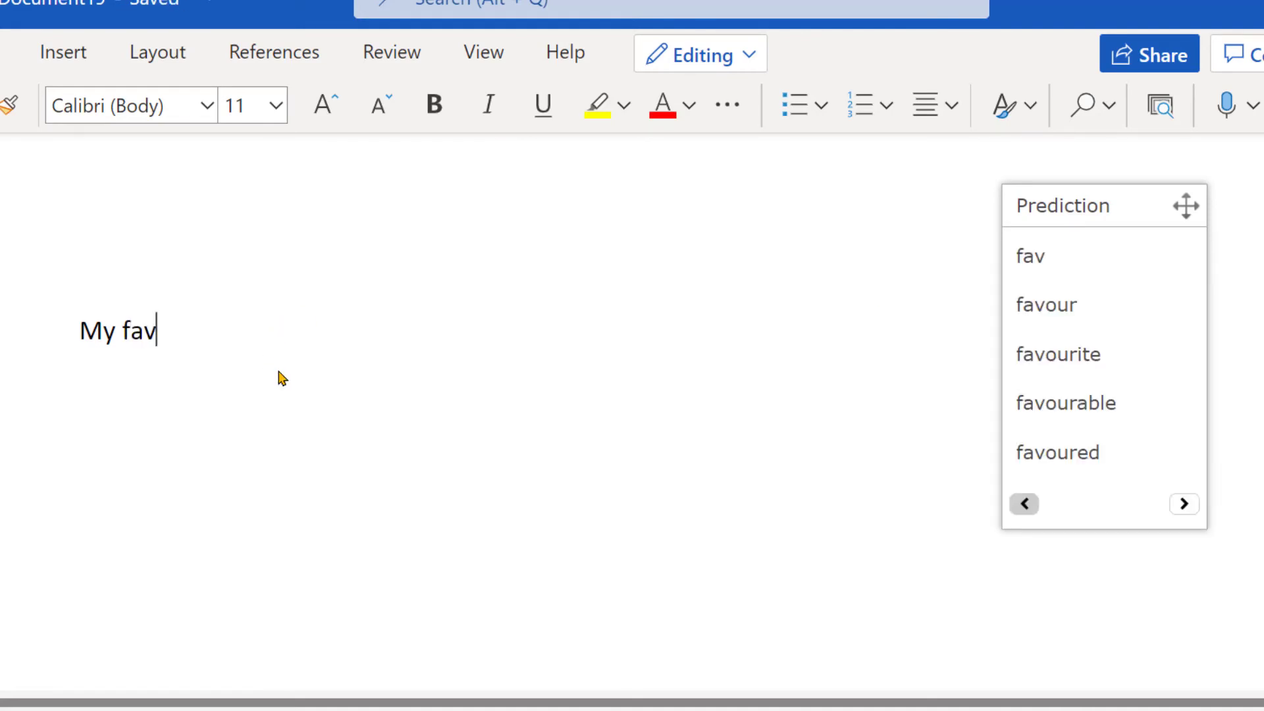
click(1090, 356)
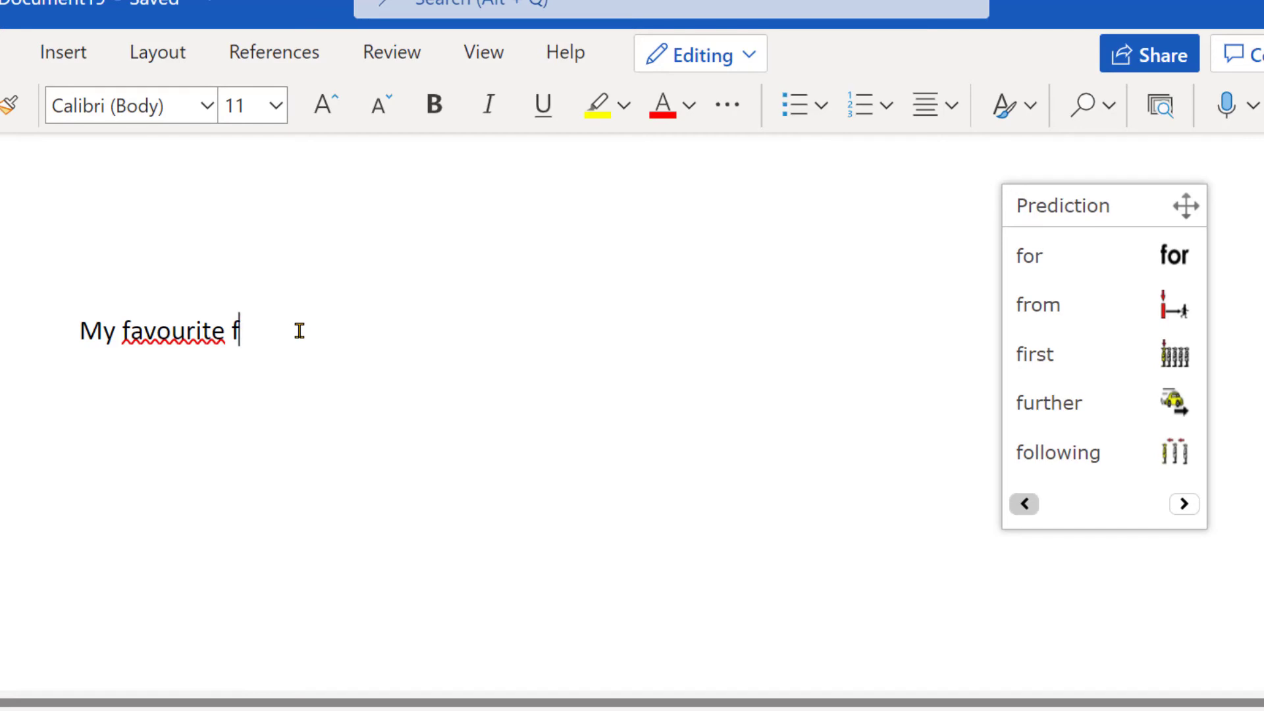
text(o)
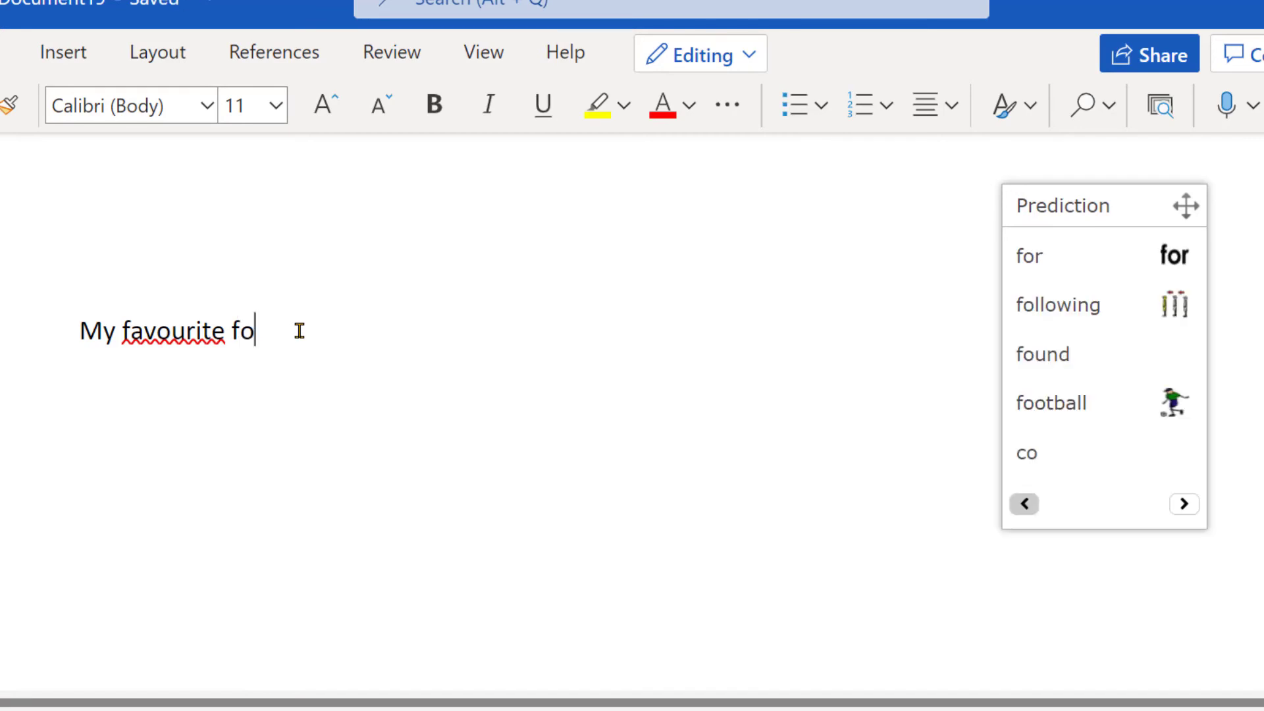
text(o)
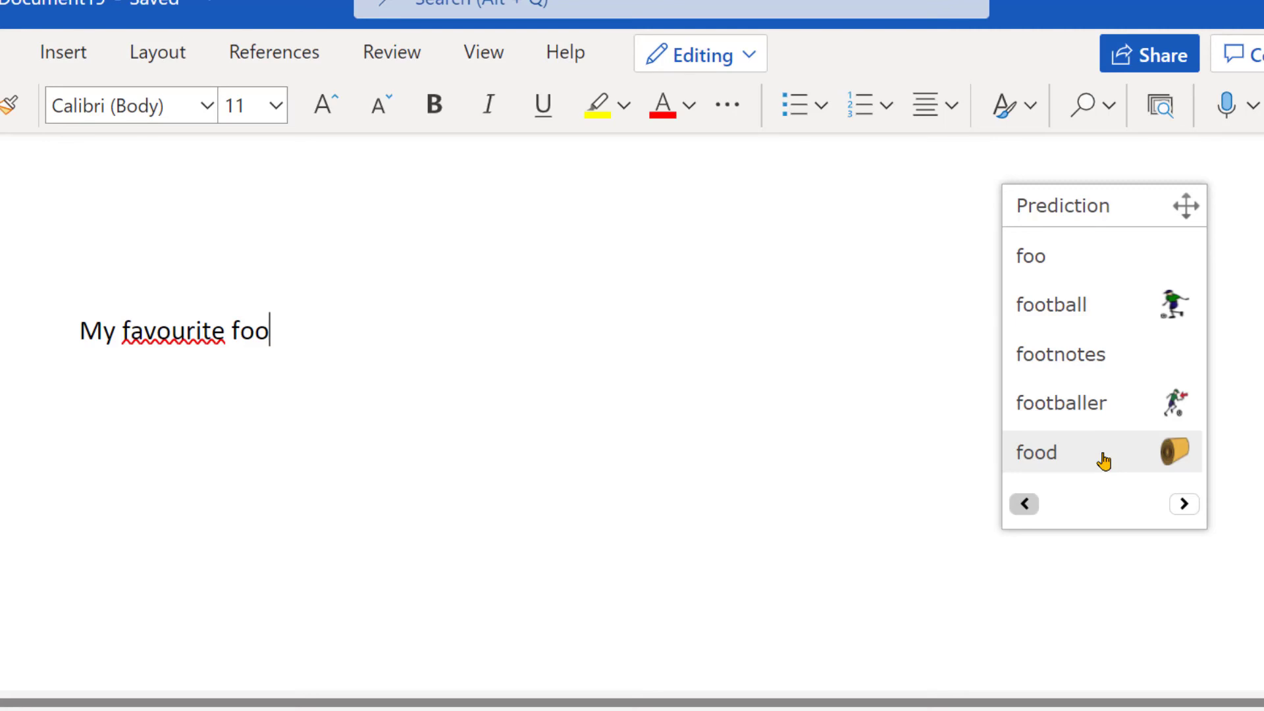
Fix the capitalised 'Food', type 'food is piz', insert predicted 'pizza', and add a full stop
click(1104, 461)
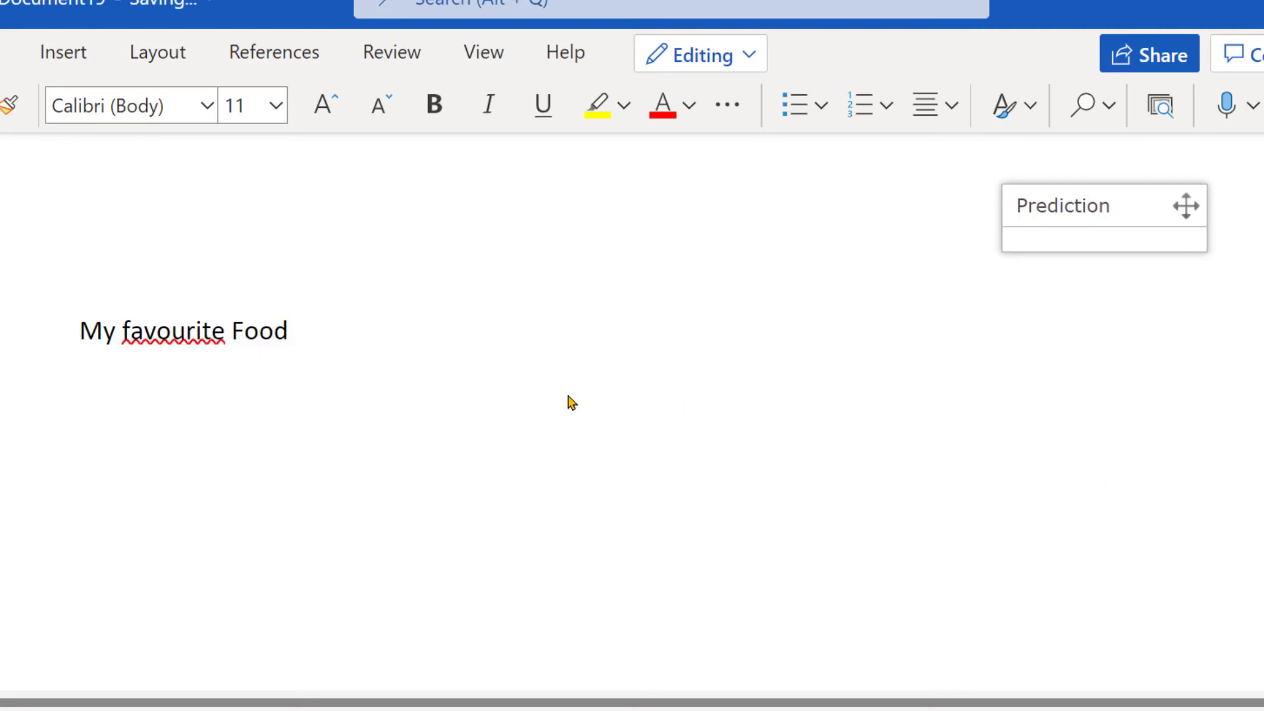
key(BackSpace)
key(BackSpace)
key(BackSpace)
key(BackSpace)
key(BackSpace)
text(food i)
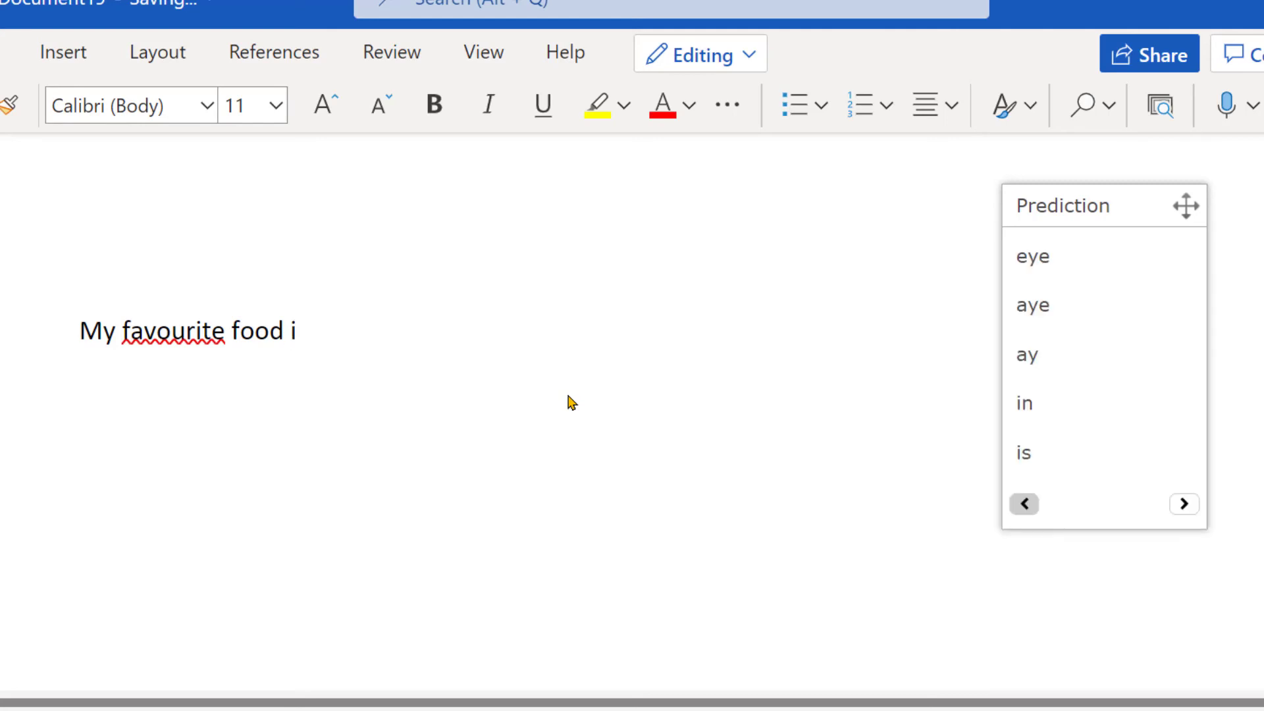
text(s p)
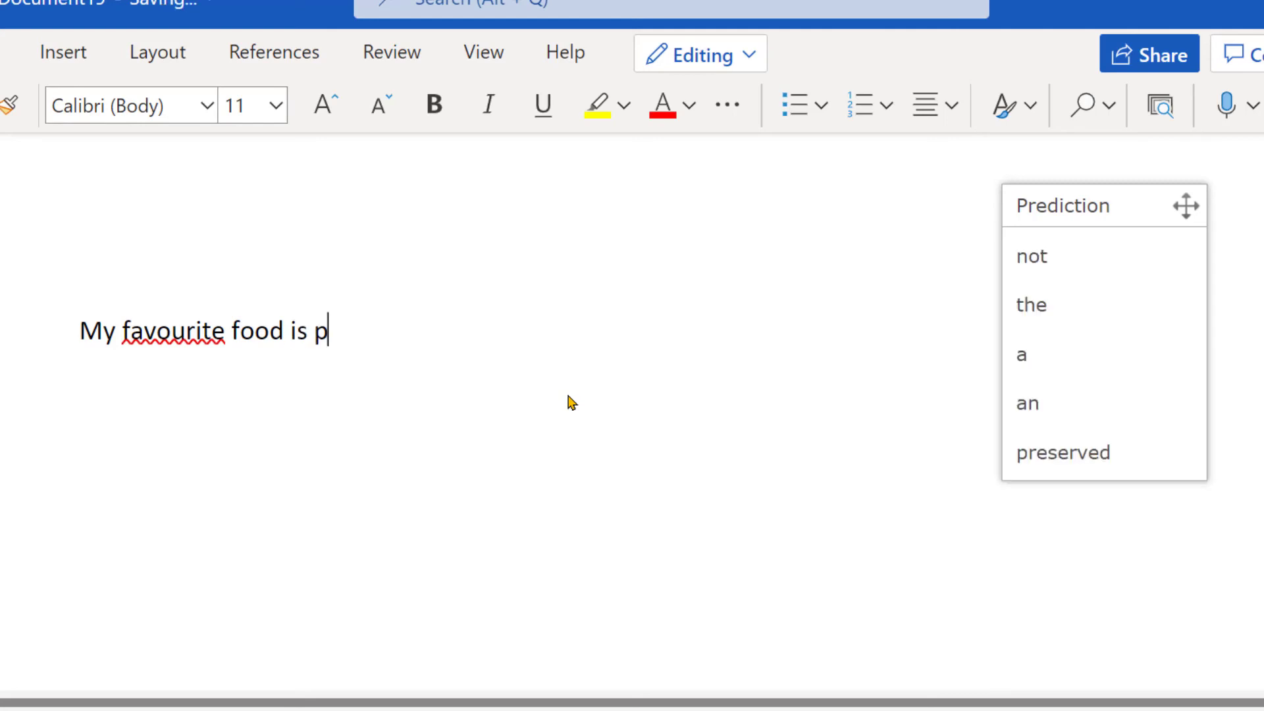
text(i)
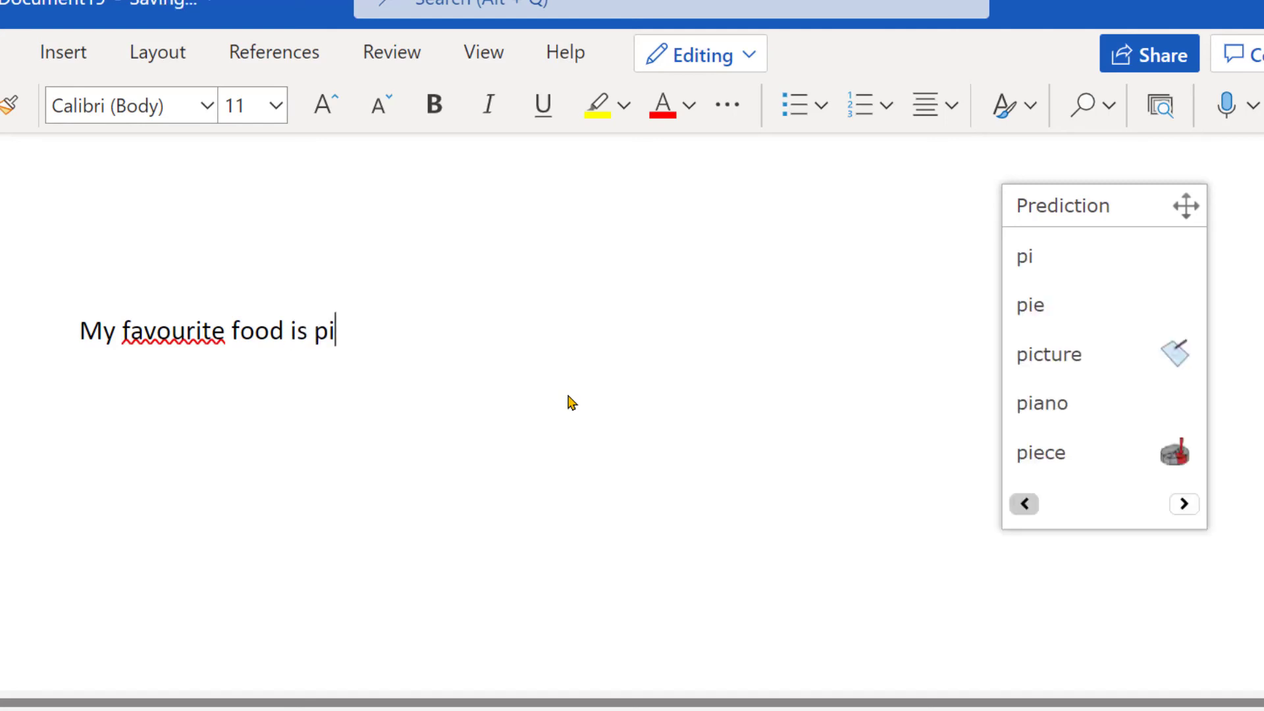
text(z)
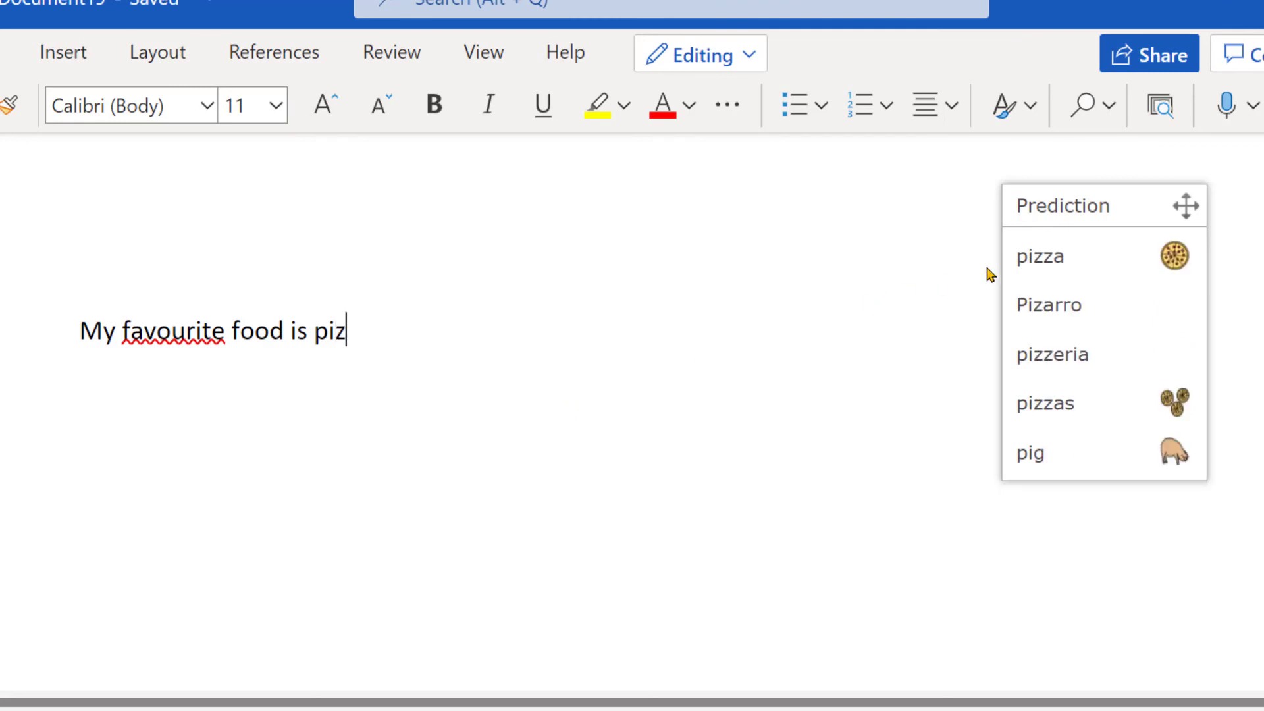
click(1085, 266)
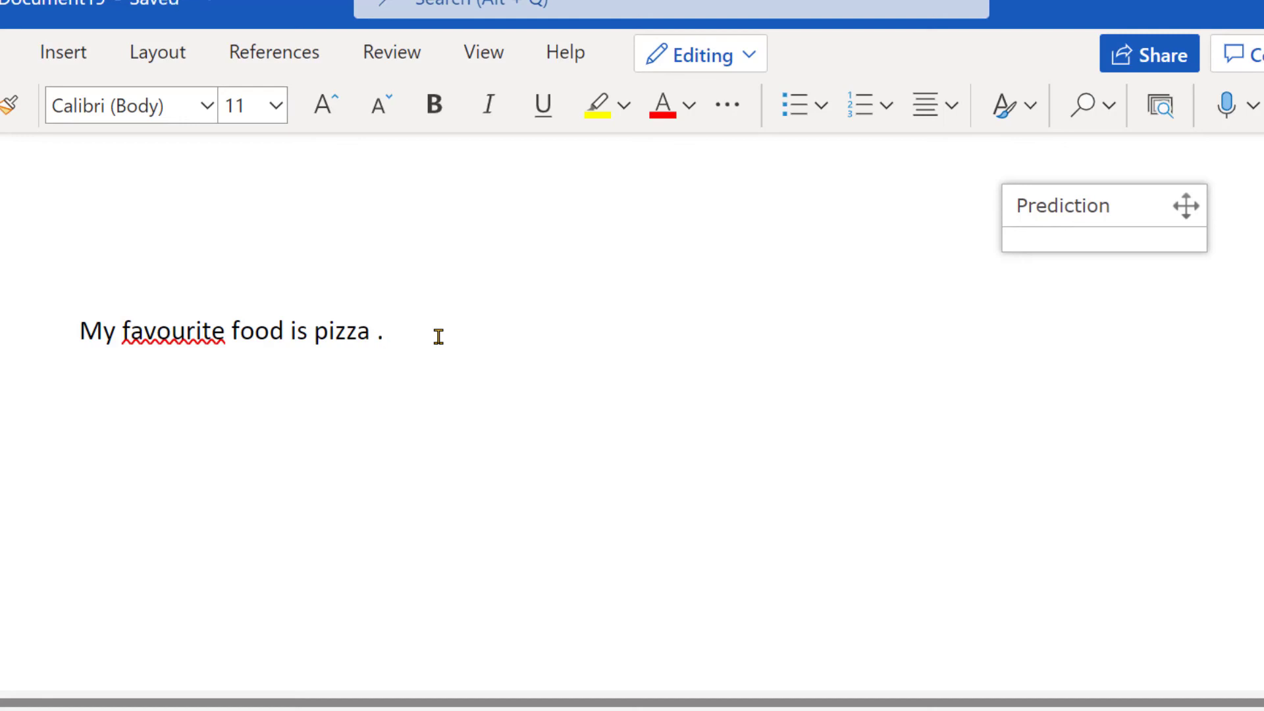
text(.)
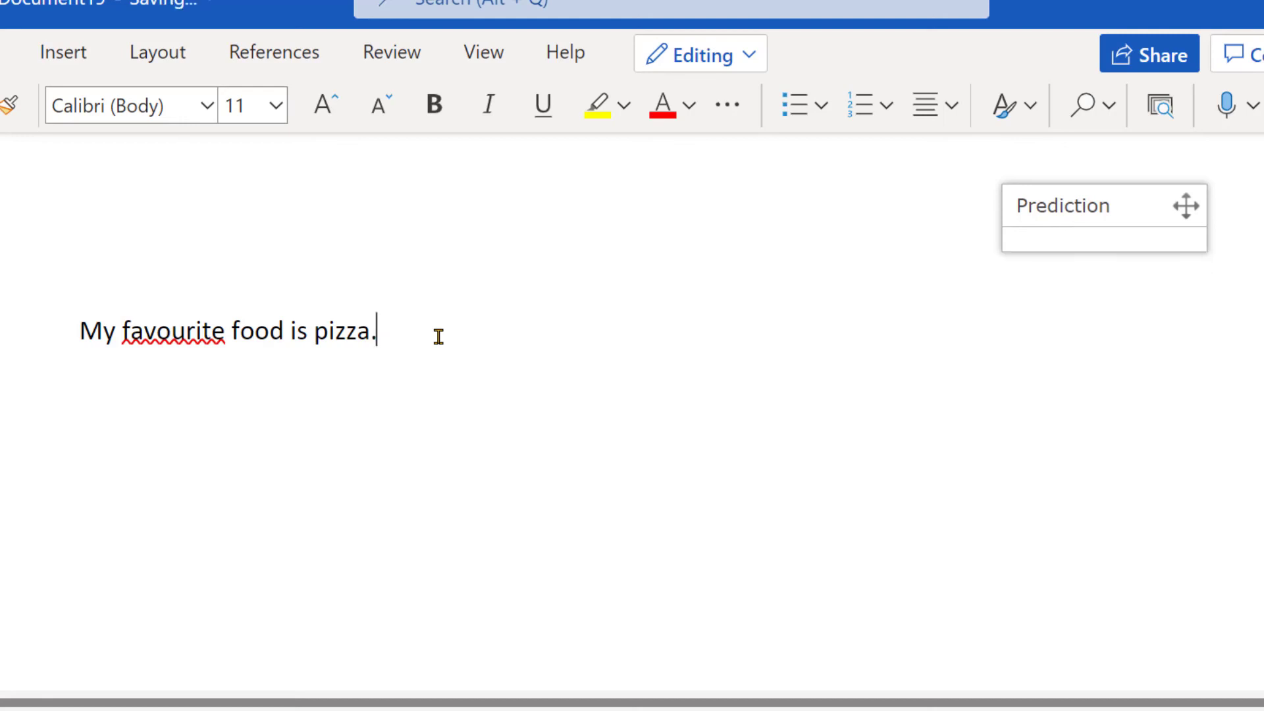